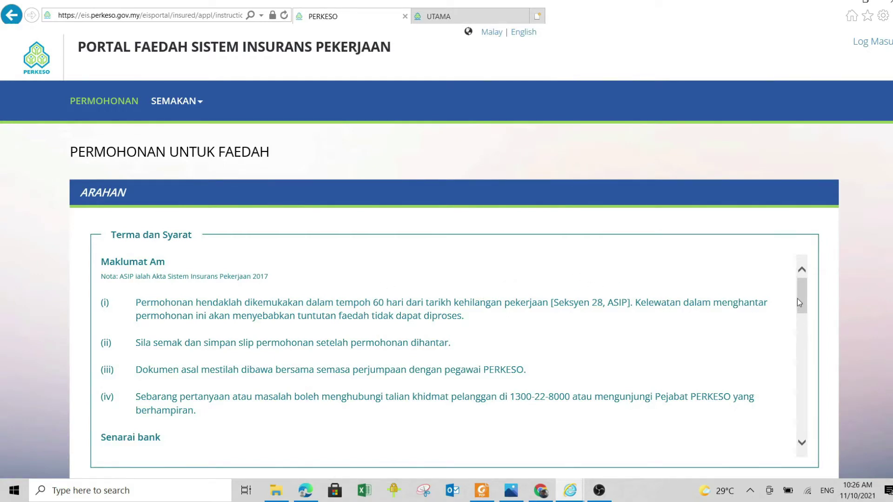
# Review the Terma dan Syarat, bank list and document requirements, then accept them with SETUJU
pyautogui.scroll(-1, 797, 299)
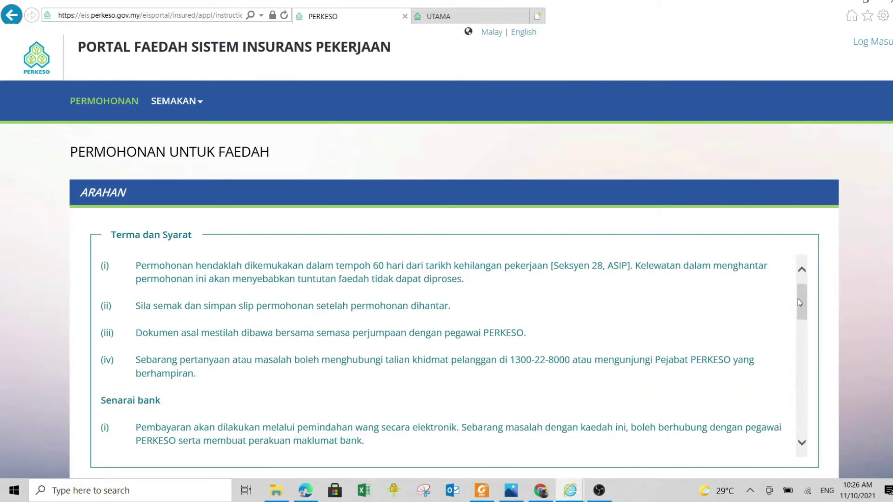
pyautogui.scroll(-1, 798, 299)
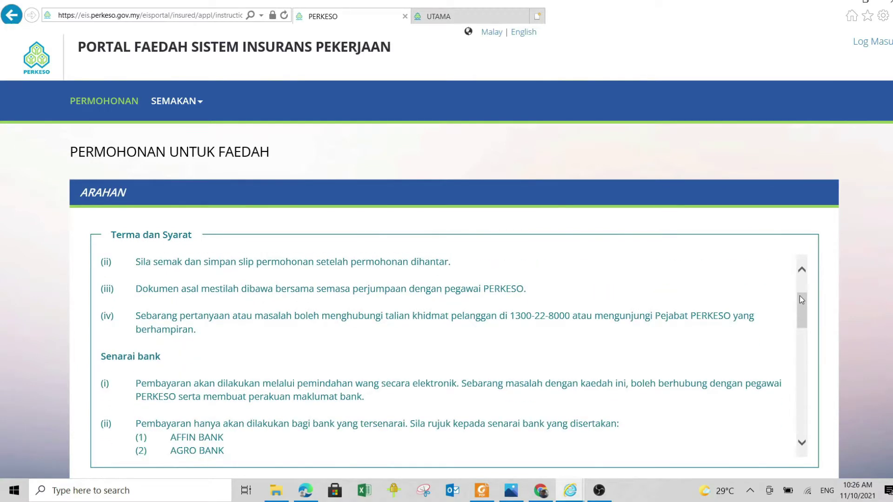
pyautogui.scroll(-2, 799, 296)
pyautogui.scroll(-1, 799, 296)
pyautogui.scroll(-2, 800, 295)
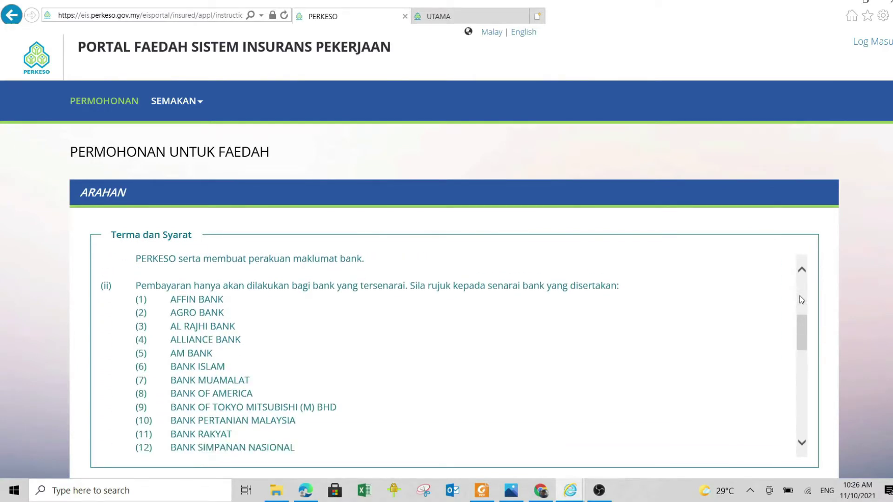
pyautogui.scroll(-3, 800, 295)
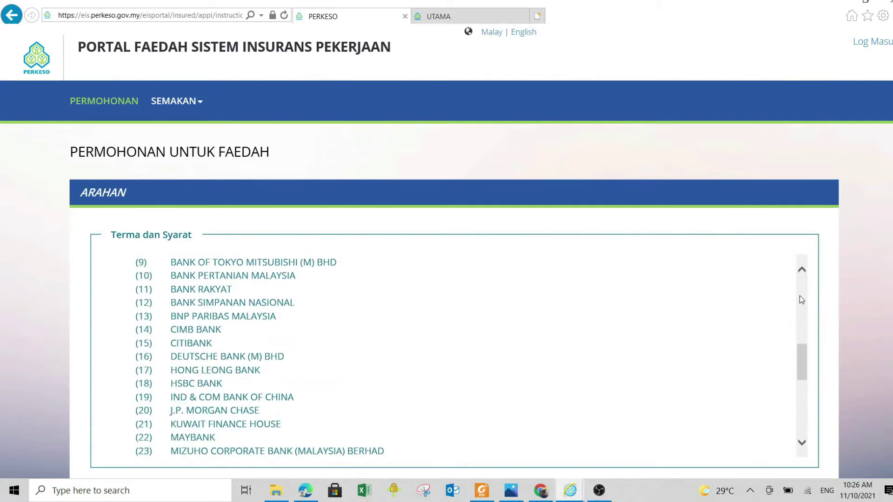
pyautogui.scroll(-4, 800, 299)
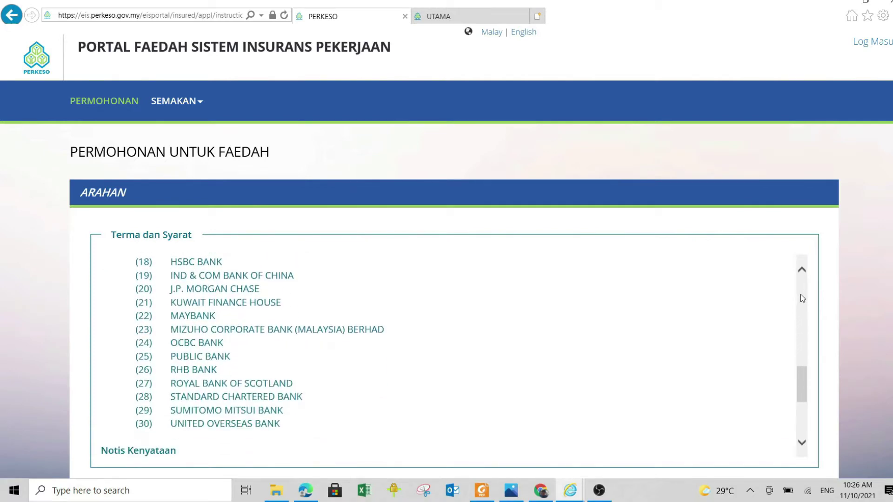
pyautogui.scroll(-3, 801, 298)
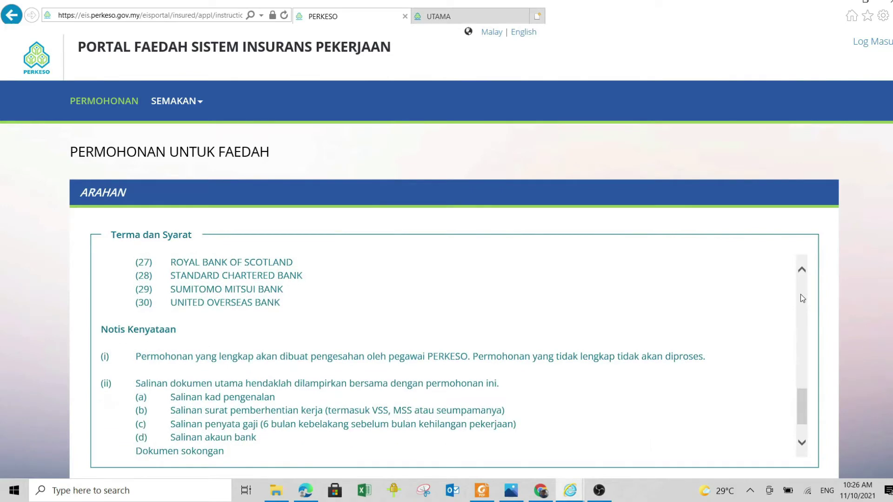
pyautogui.scroll(-6, 800, 298)
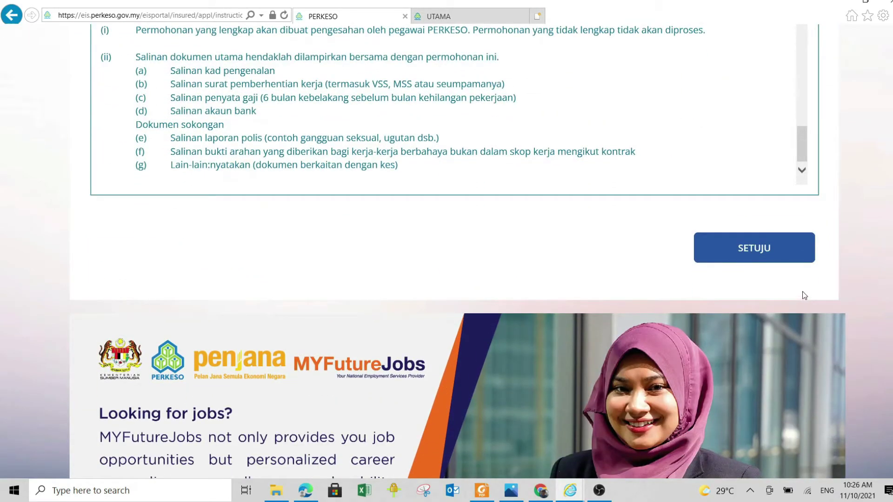
pyautogui.scroll(2, 802, 293)
pyautogui.scroll(2, 802, 293)
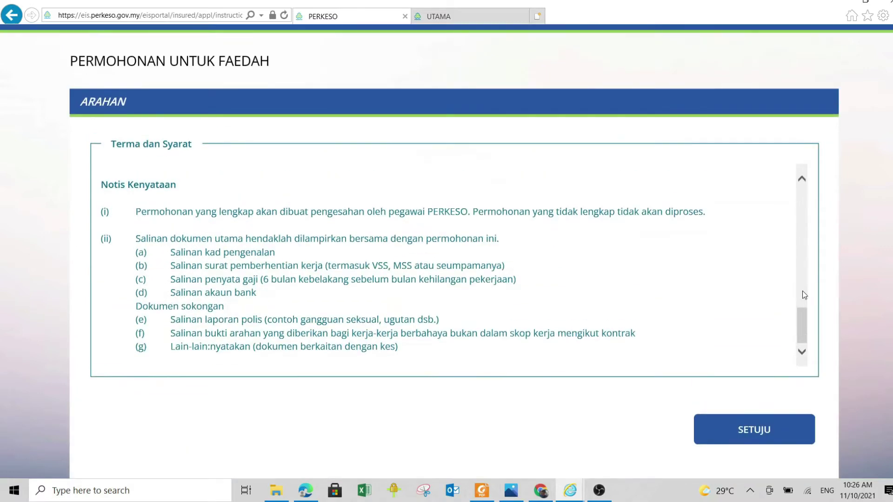
pyautogui.click(745, 438)
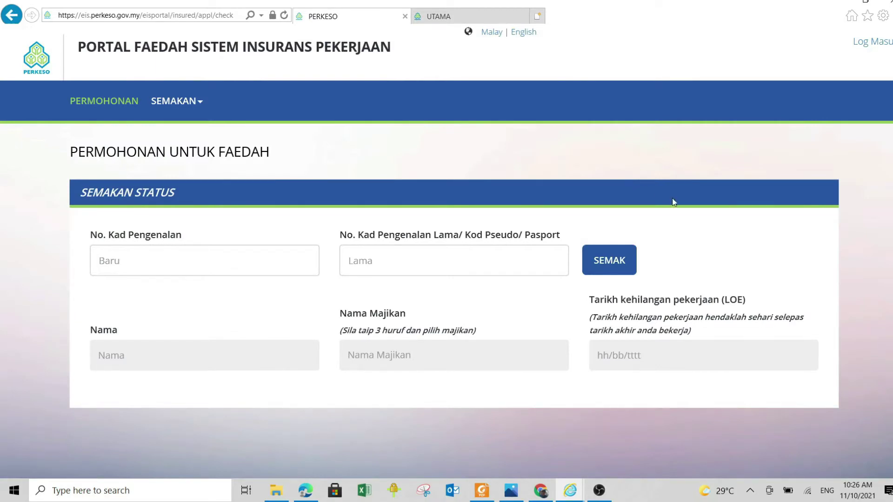
# Enter the applicant's identity card number and look it up with SEMAK
pyautogui.click(127, 266)
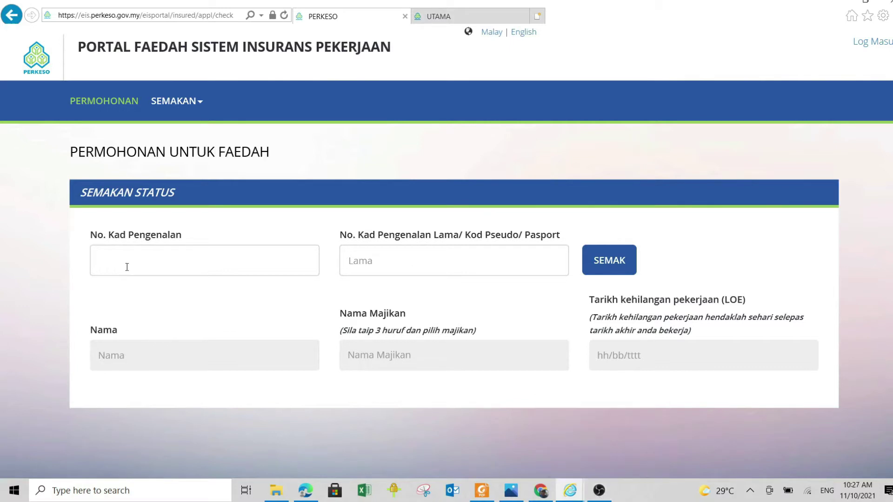
pyautogui.write('****')
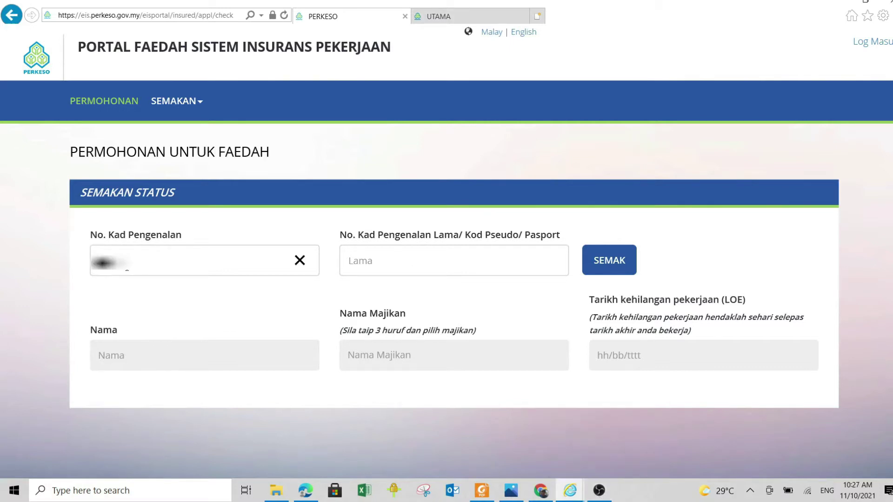
pyautogui.write('********')
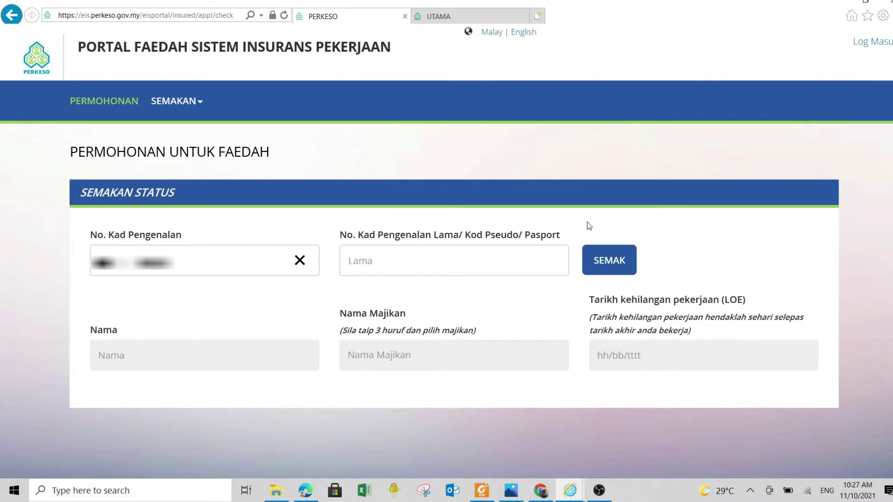
pyautogui.click(608, 263)
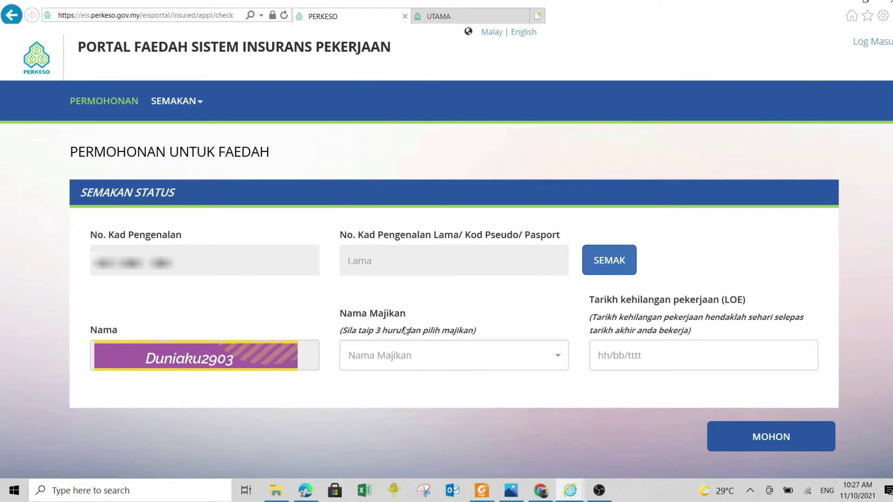
# Select the employer, set the job-loss date to 1 September 2021, and proceed with MOHON
pyautogui.click(559, 359)
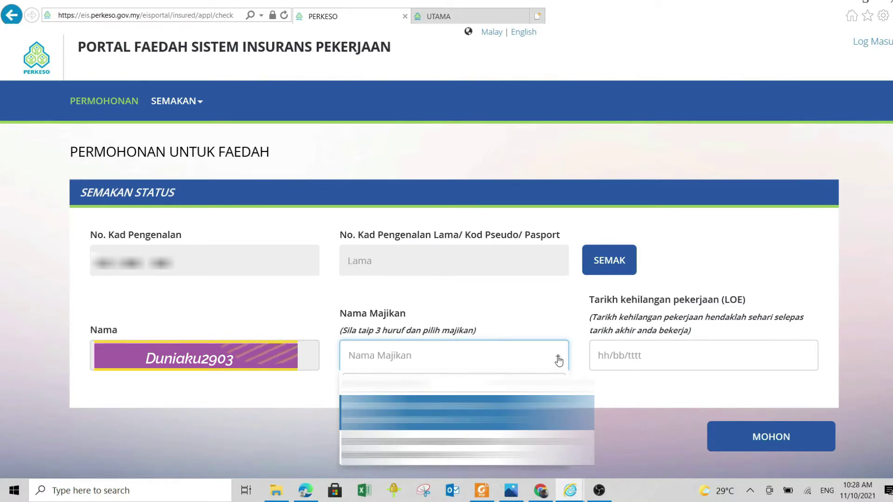
pyautogui.click(512, 447)
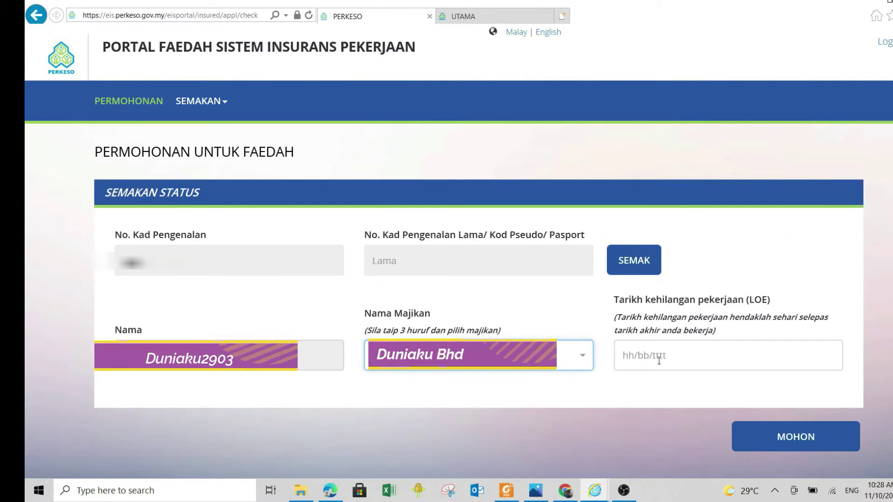
pyautogui.click(635, 358)
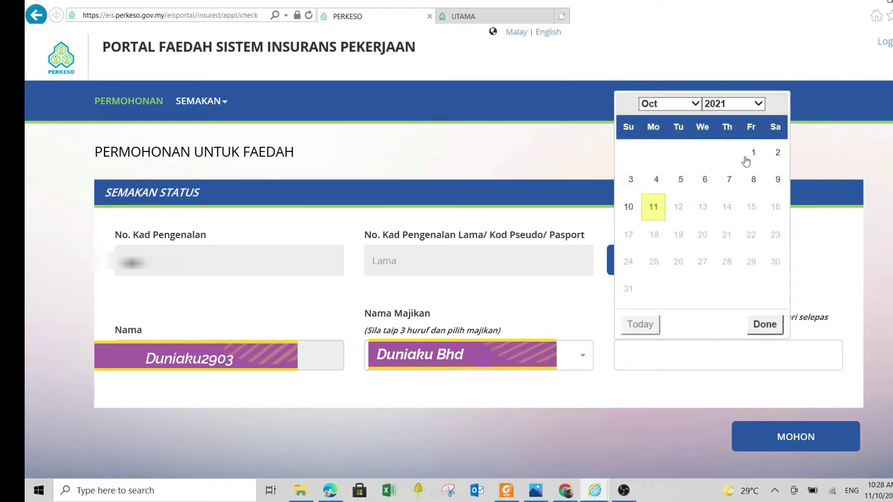
pyautogui.click(696, 104)
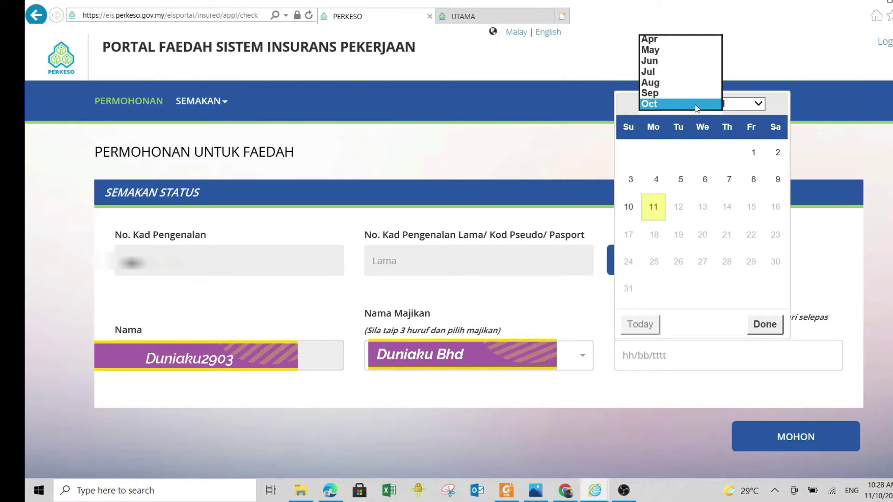
pyautogui.click(650, 93)
pyautogui.click(833, 290)
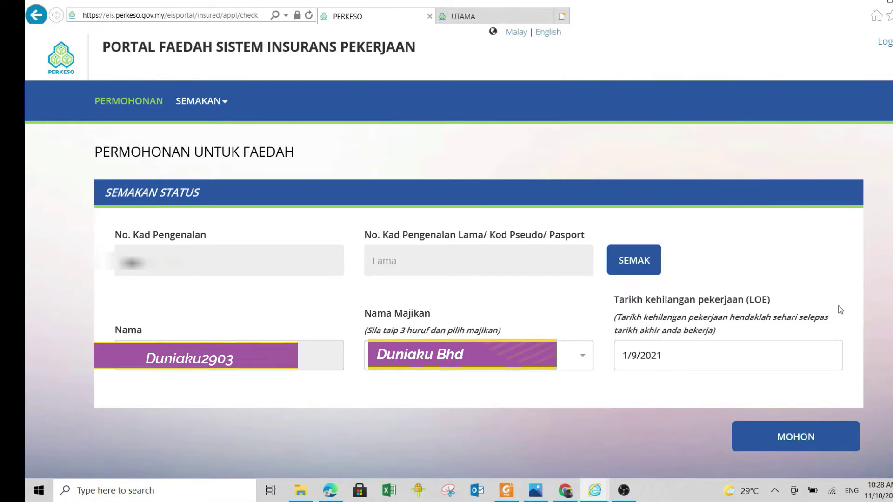
pyautogui.click(798, 436)
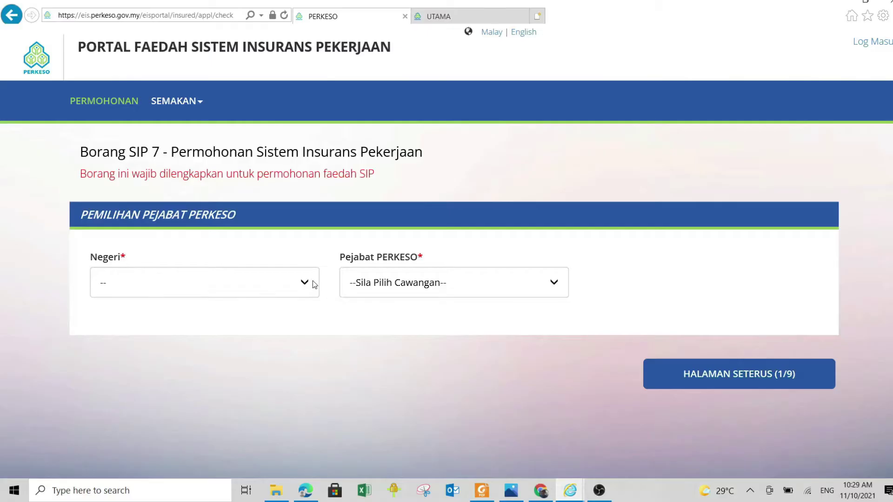
# Set Negeri to MELAKA and the office to Pejabat PERKESO Negeri Melaka, then go to page 2
pyautogui.click(314, 285)
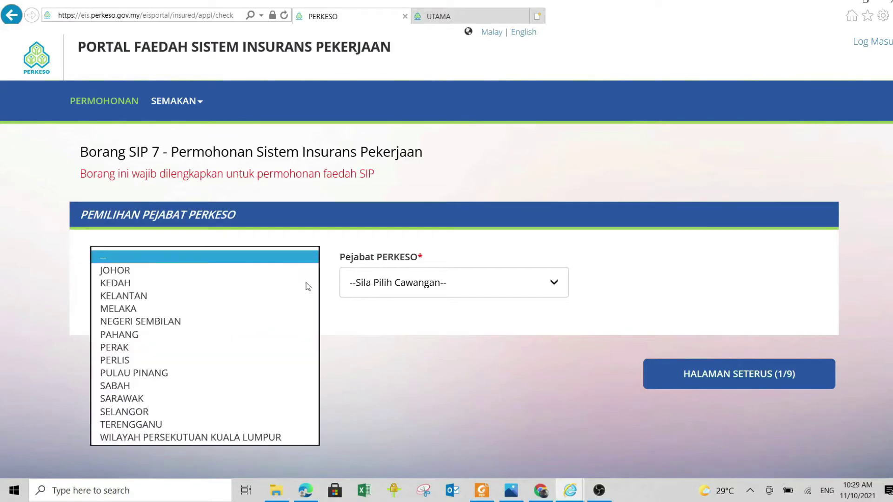
pyautogui.click(222, 309)
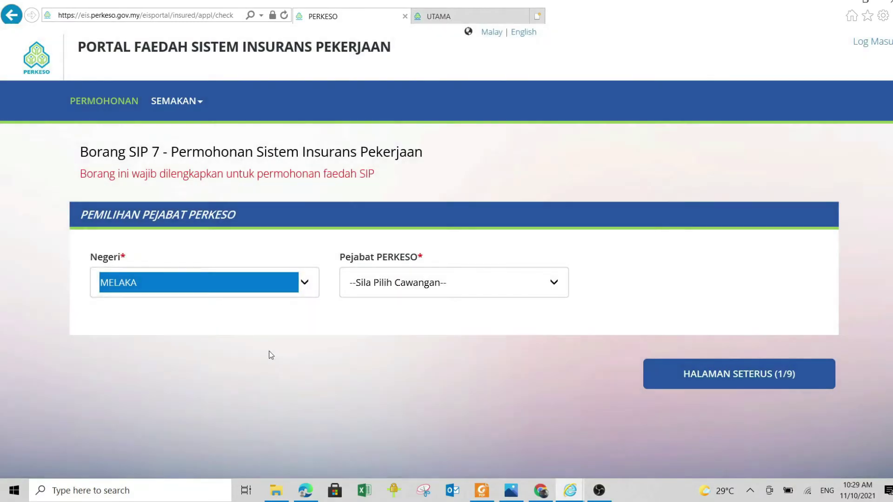
pyautogui.click(554, 287)
pyautogui.click(285, 287)
pyautogui.click(212, 243)
pyautogui.click(556, 284)
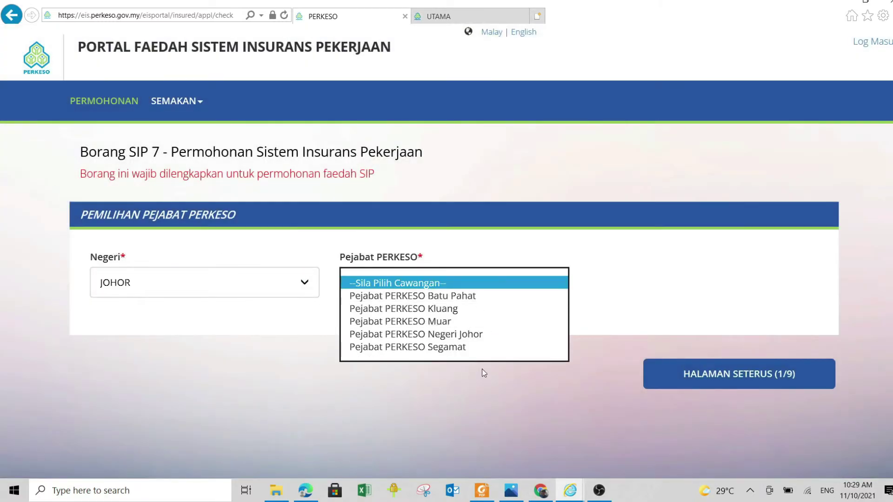
pyautogui.click(305, 292)
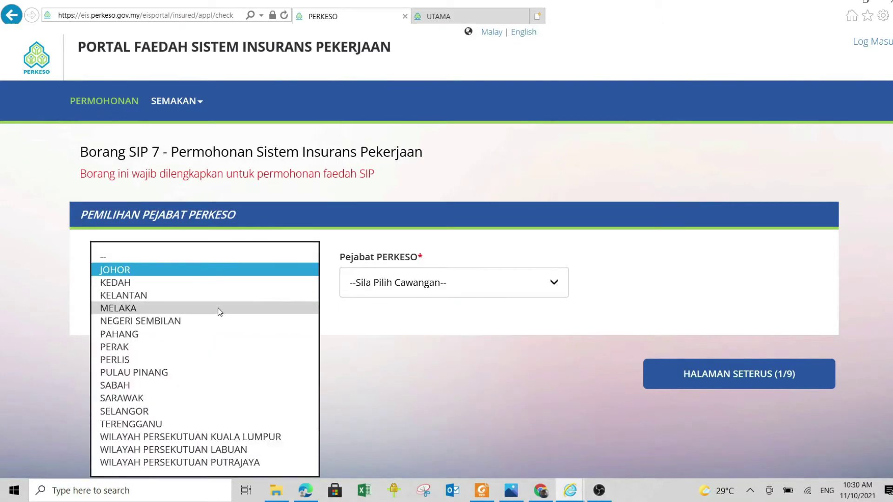
pyautogui.click(219, 309)
pyautogui.click(557, 282)
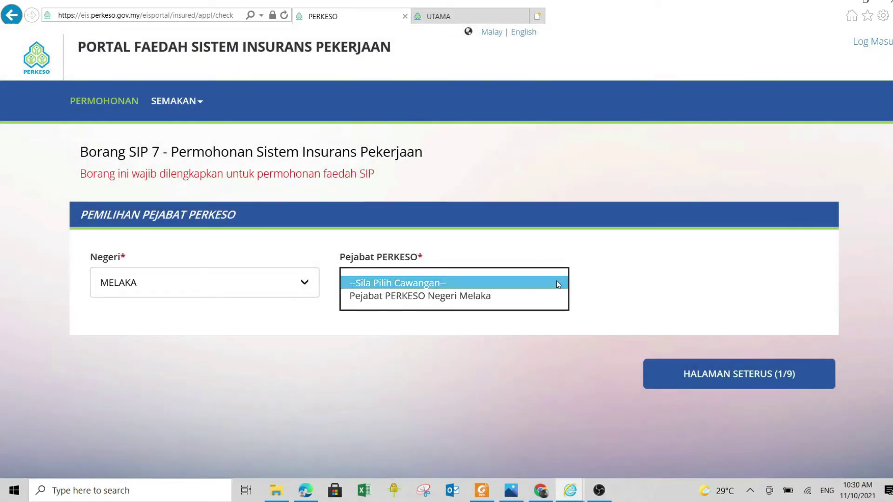
pyautogui.click(517, 301)
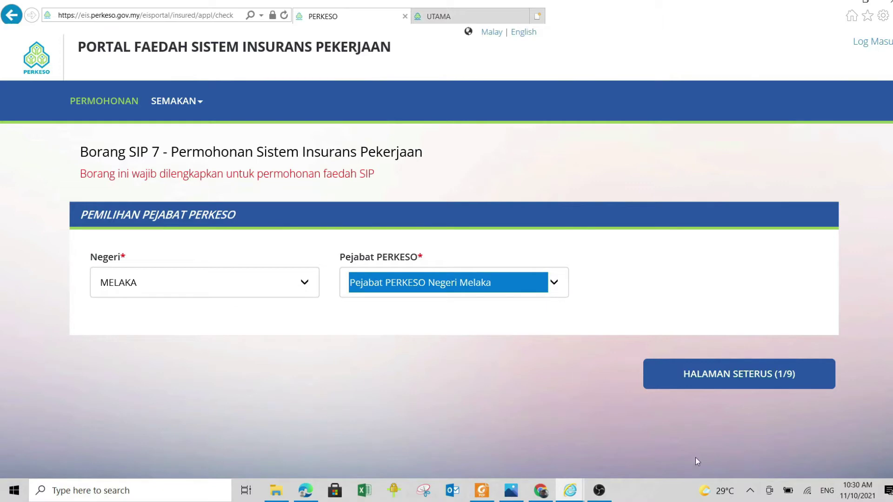
pyautogui.click(734, 374)
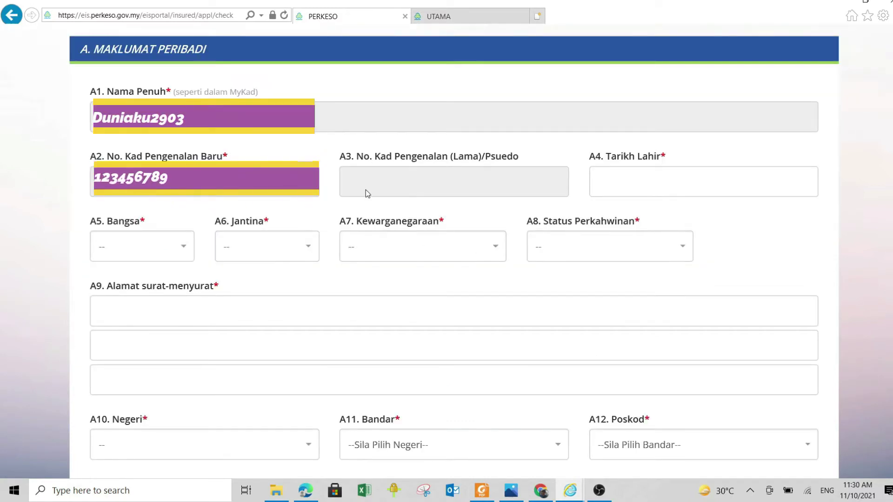
# Set the A4 date of birth to a day in March 1964
pyautogui.click(660, 185)
pyautogui.click(670, 214)
pyautogui.click(647, 136)
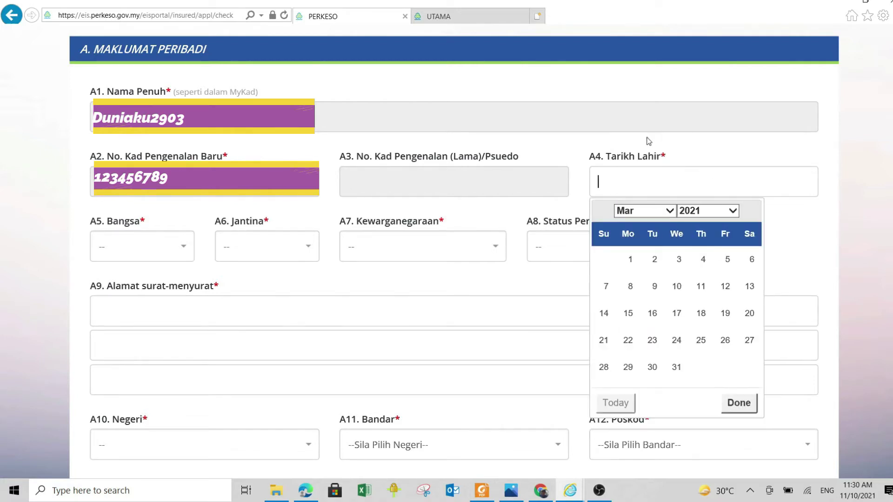
pyautogui.click(623, 349)
pyautogui.click(659, 185)
pyautogui.click(710, 211)
pyautogui.scroll(10, 717, 113)
pyautogui.click(711, 49)
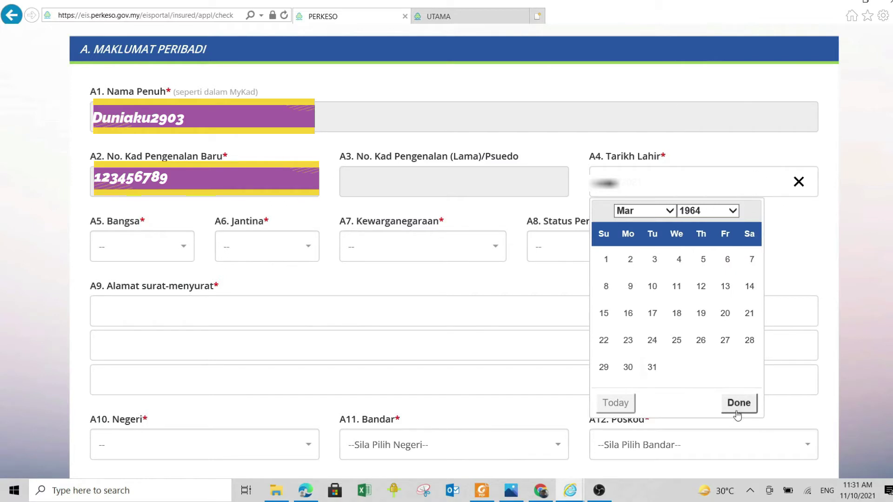
pyautogui.click(739, 404)
# Set race to Melayu, gender Lelaki, citizenship Malaysia and marital status Berkahwin
pyautogui.click(177, 253)
pyautogui.scroll(-2, 129, 394)
pyautogui.click(124, 354)
pyautogui.click(308, 247)
pyautogui.click(260, 319)
pyautogui.click(419, 246)
pyautogui.click(422, 317)
pyautogui.click(682, 247)
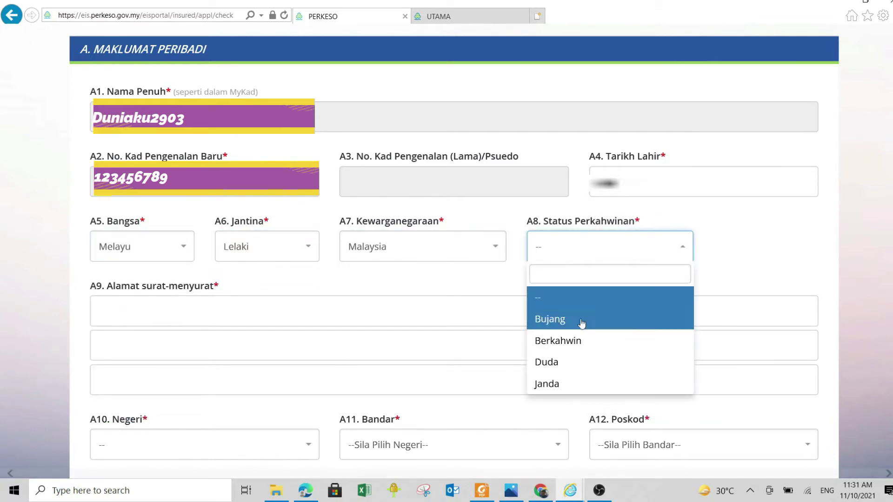
pyautogui.click(558, 341)
# Enter the two mailing address lines and choose MELAKA as the state along with its town
pyautogui.click(155, 305)
pyautogui.write('No.')
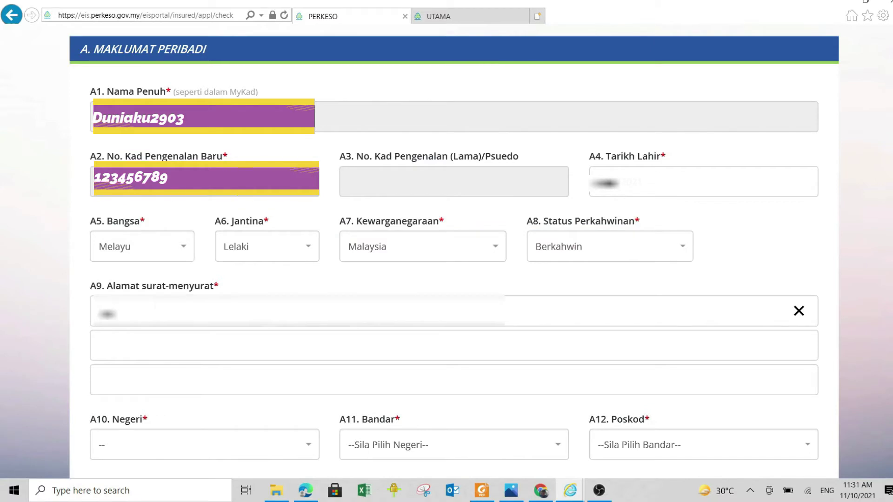
pyautogui.write(' 123 Jalan 1')
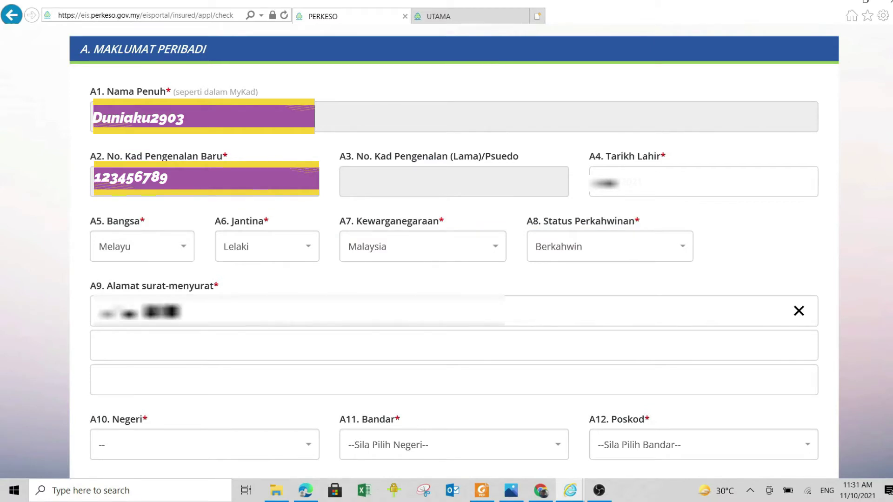
pyautogui.write(' Taman Jaya')
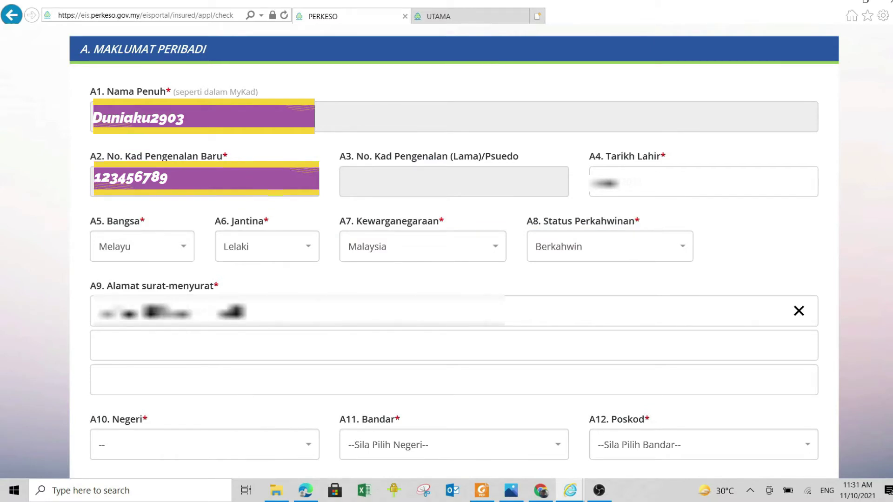
pyautogui.press('BackSpace')
pyautogui.press('BackSpace')
pyautogui.press('BackSpace')
pyautogui.press('BackSpace')
pyautogui.press('BackSpace')
pyautogui.press('BackSpace')
pyautogui.press('BackSpace')
pyautogui.press('BackSpace')
pyautogui.press('BackSpace')
pyautogui.press('BackSpace')
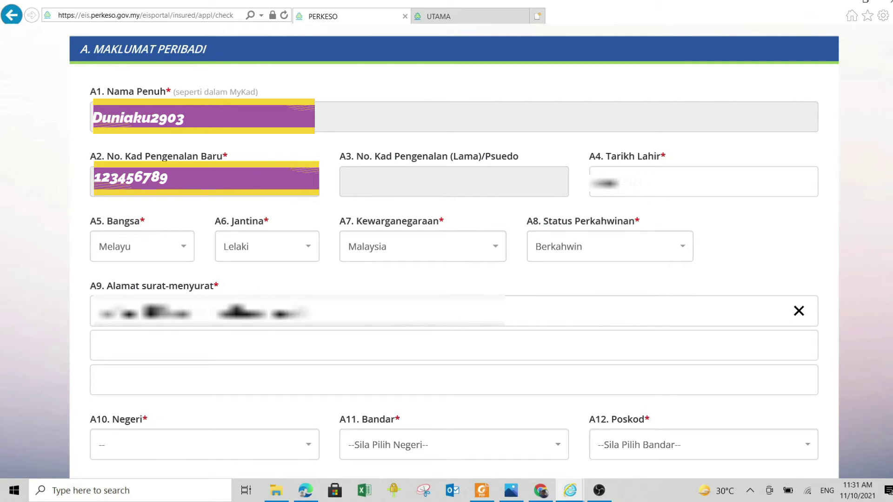
pyautogui.write('aman Jaya')
pyautogui.press('BackSpace')
pyautogui.press('BackSpace')
pyautogui.press('BackSpace')
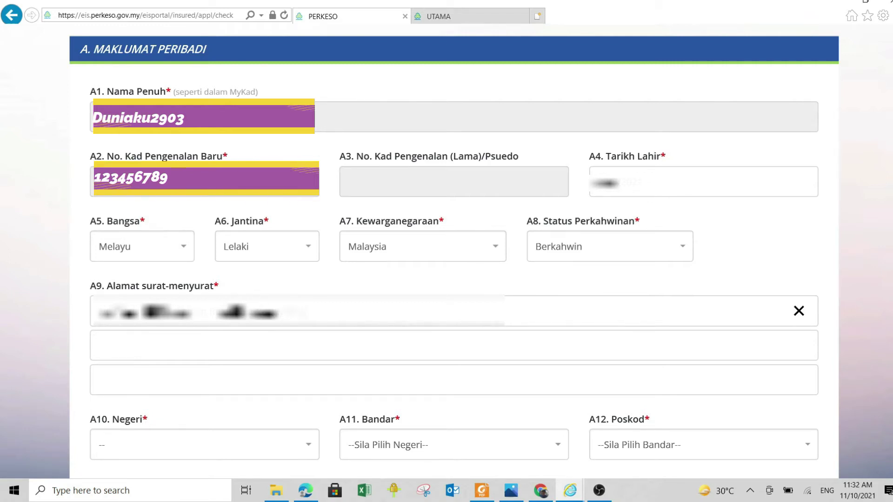
pyautogui.click(129, 346)
pyautogui.write('Ayer Keroh')
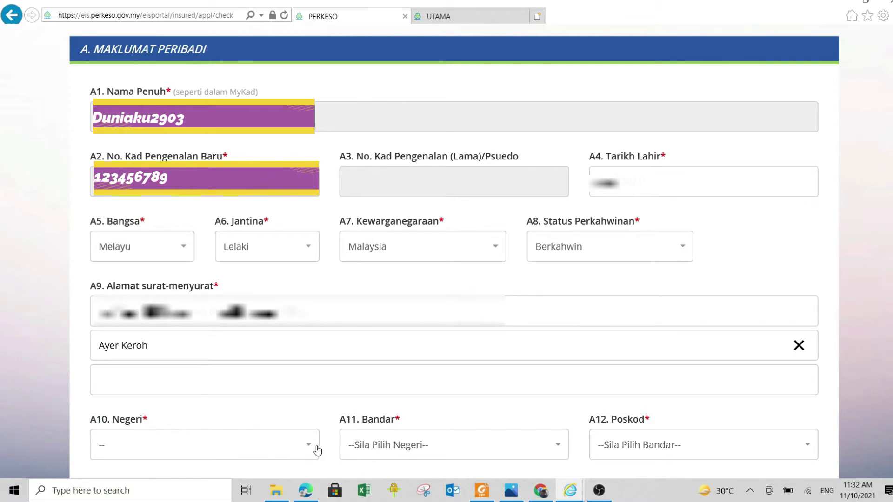
pyautogui.click(309, 452)
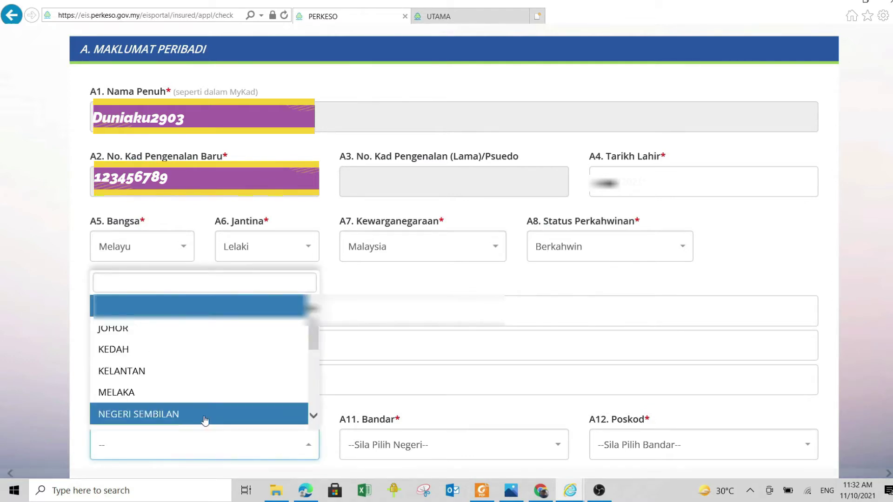
pyautogui.click(159, 393)
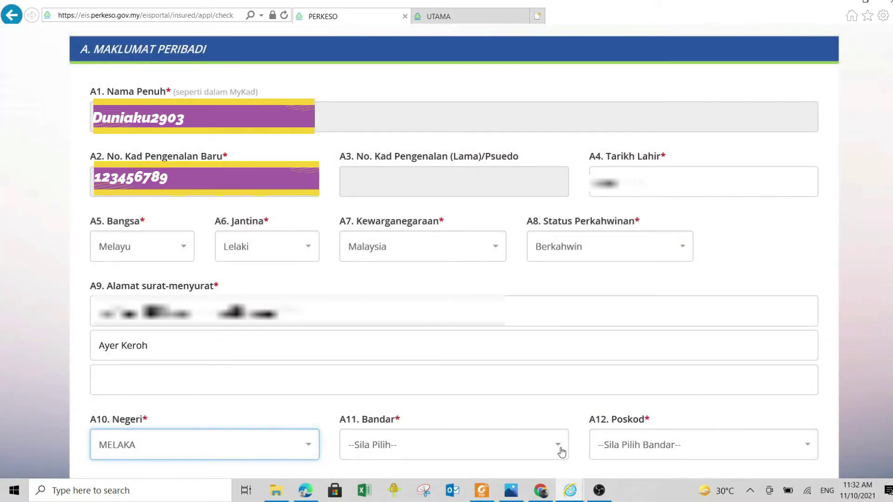
pyautogui.click(558, 449)
pyautogui.write('Mel')
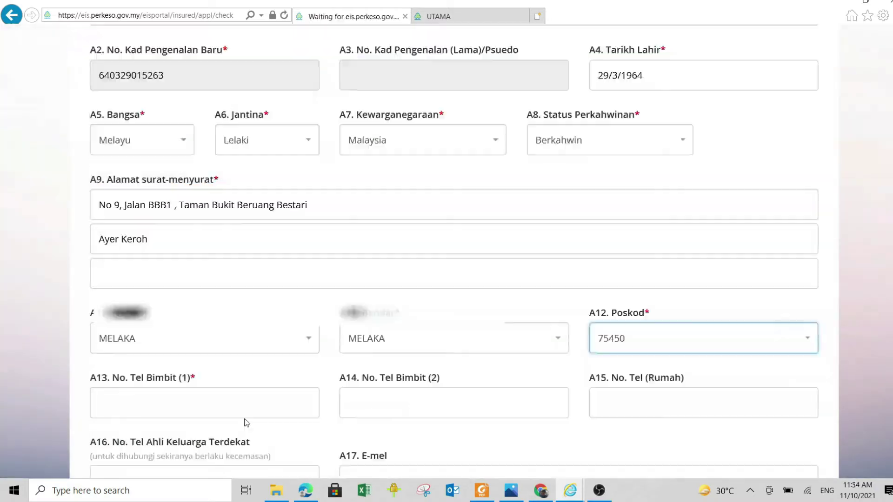
# Fill in the mobile and next-of-kin phone numbers and e-mail address, then continue to section B
pyautogui.click(242, 409)
pyautogui.write('01')
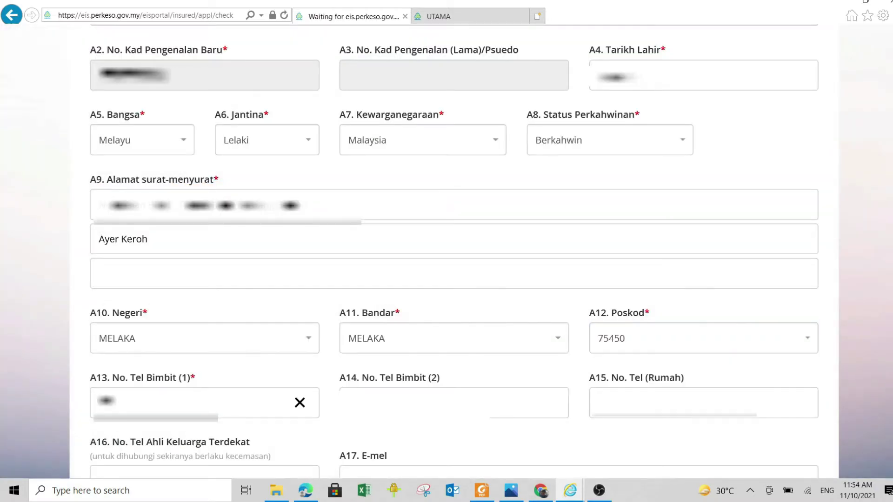
pyautogui.write('234567')
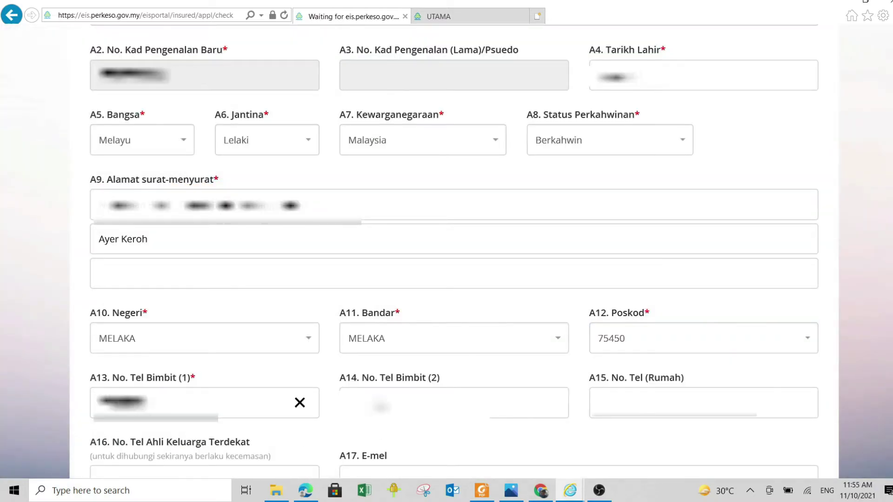
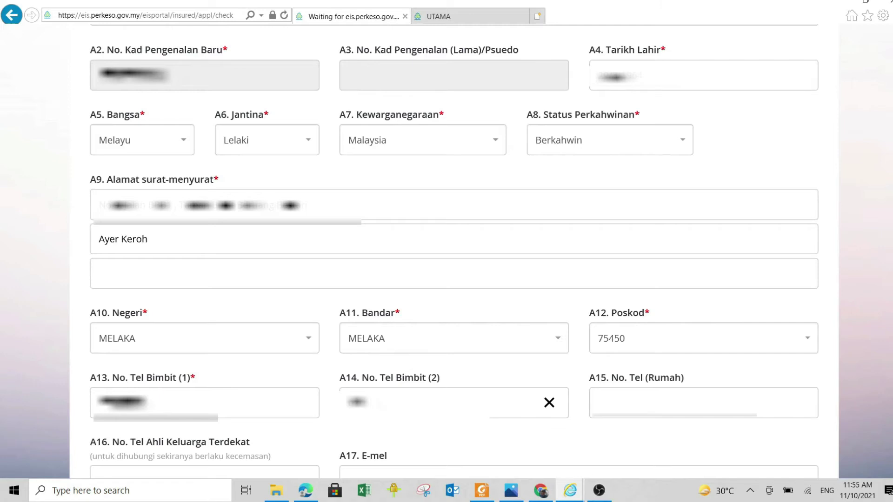
pyautogui.scroll(-2, 167, 400)
pyautogui.click(166, 403)
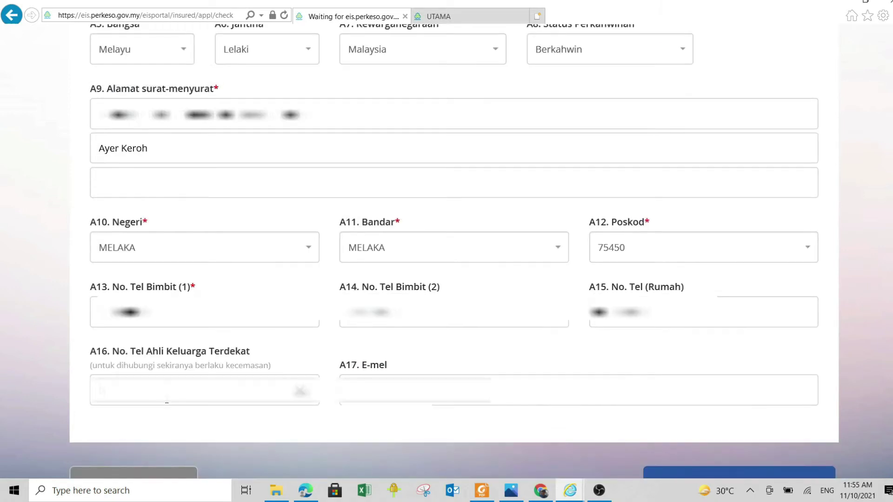
pyautogui.write('0131234567')
pyautogui.click(377, 390)
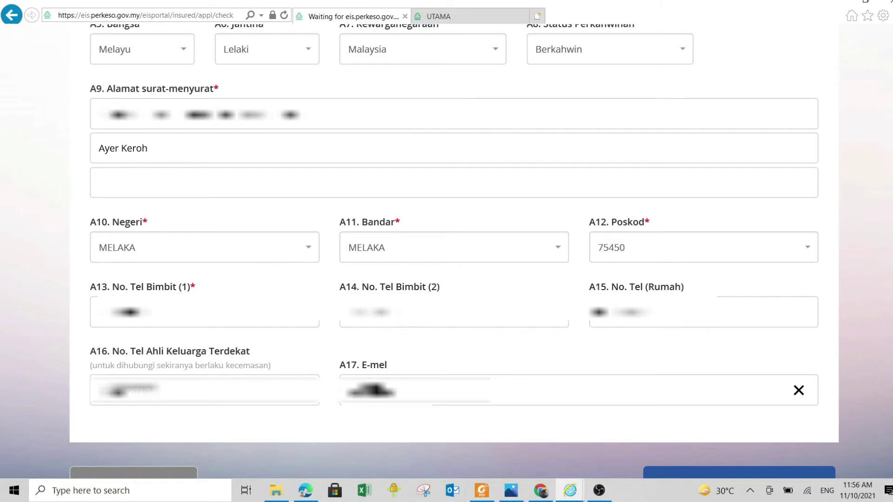
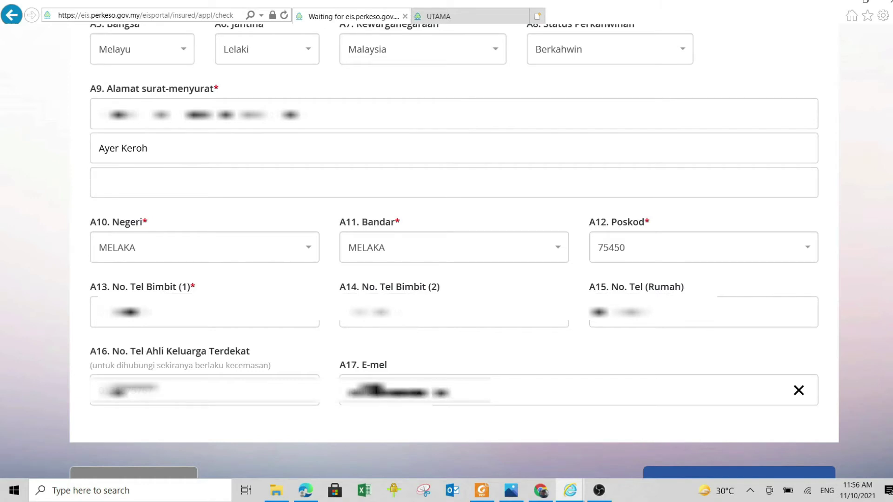
pyautogui.scroll(-2, 547, 394)
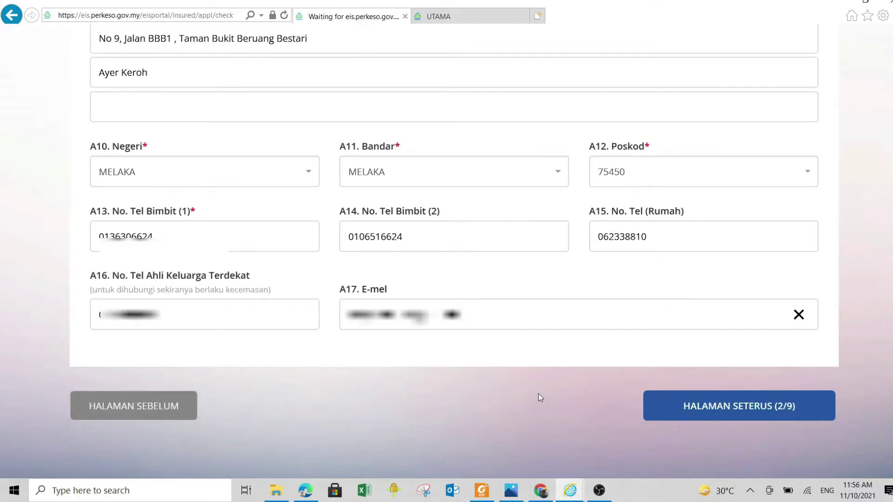
pyautogui.click(769, 412)
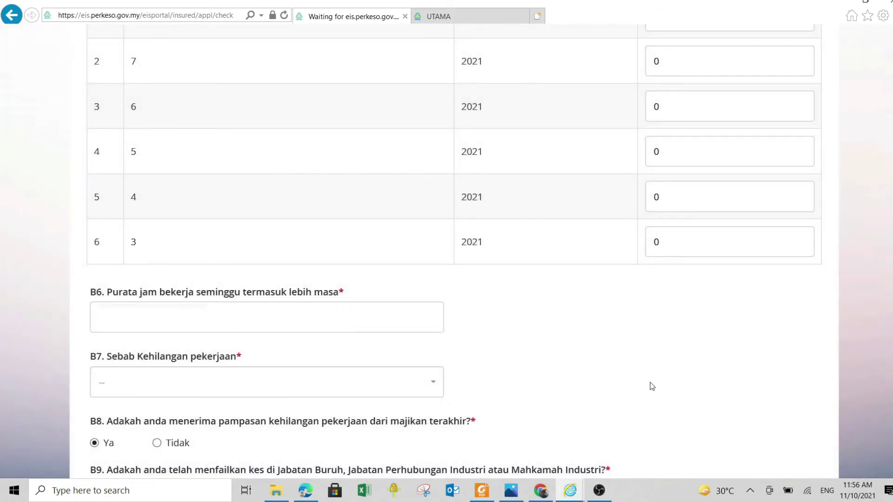
# Set the job position to Penolong Pengurus Besar
pyautogui.scroll(8, 650, 386)
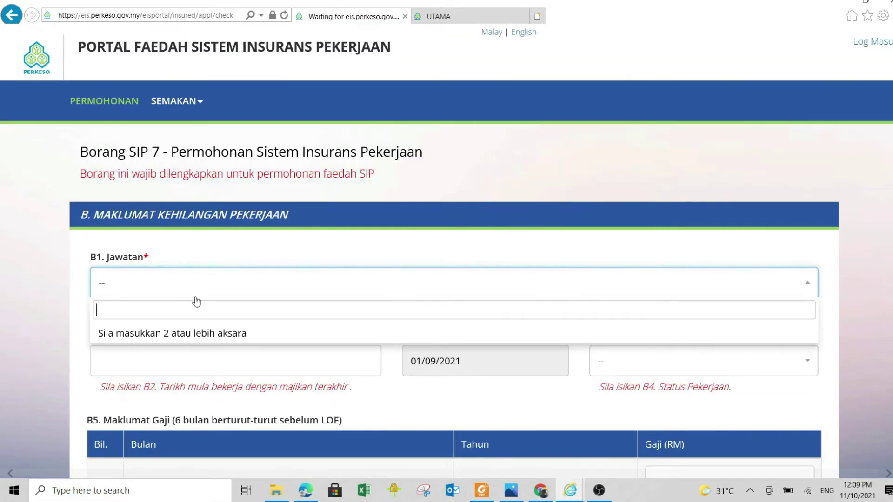
pyautogui.write('penolong')
pyautogui.scroll(-5, 225, 381)
pyautogui.scroll(-8, 255, 368)
pyautogui.write('pengurus')
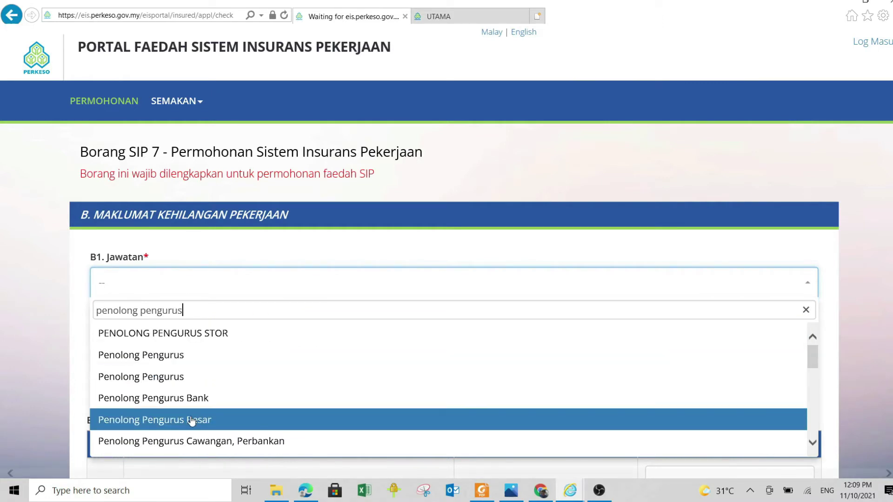
pyautogui.click(191, 420)
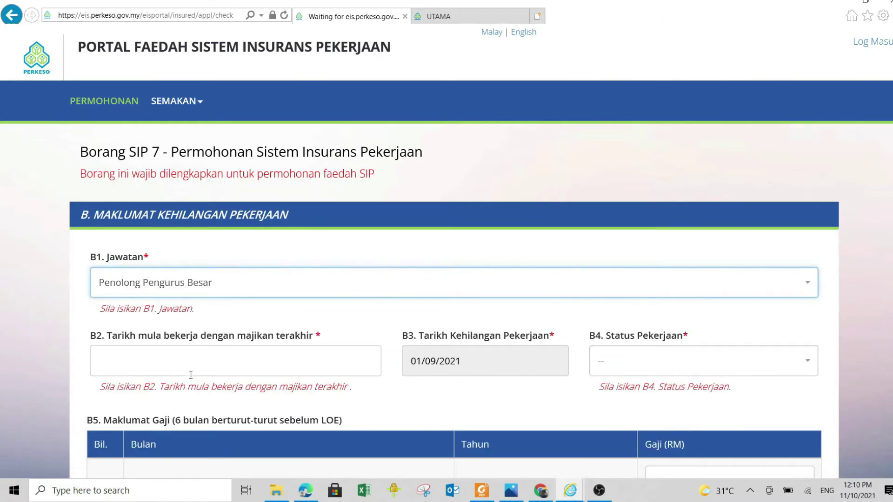
# Set the employment start date to 2 December 1991
pyautogui.click(162, 358)
pyautogui.click(146, 109)
pyautogui.click(128, 131)
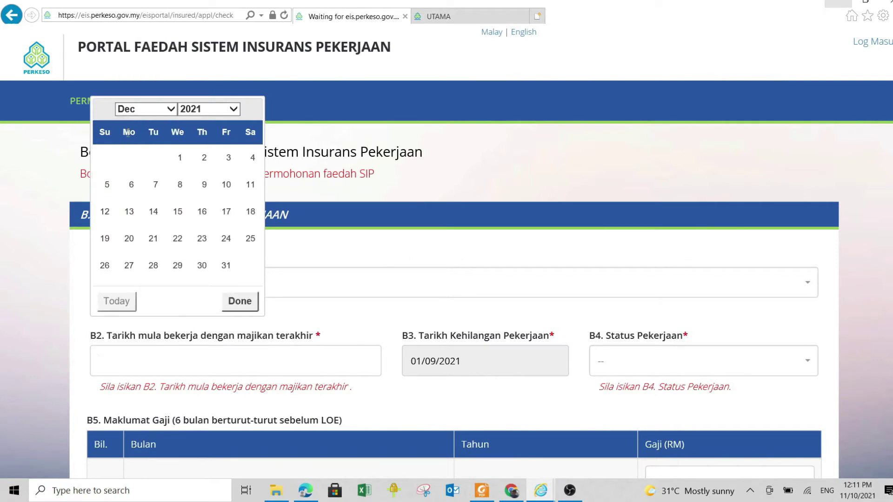
pyautogui.click(209, 109)
pyautogui.scroll(3, 205, 139)
pyautogui.click(205, 209)
pyautogui.click(129, 158)
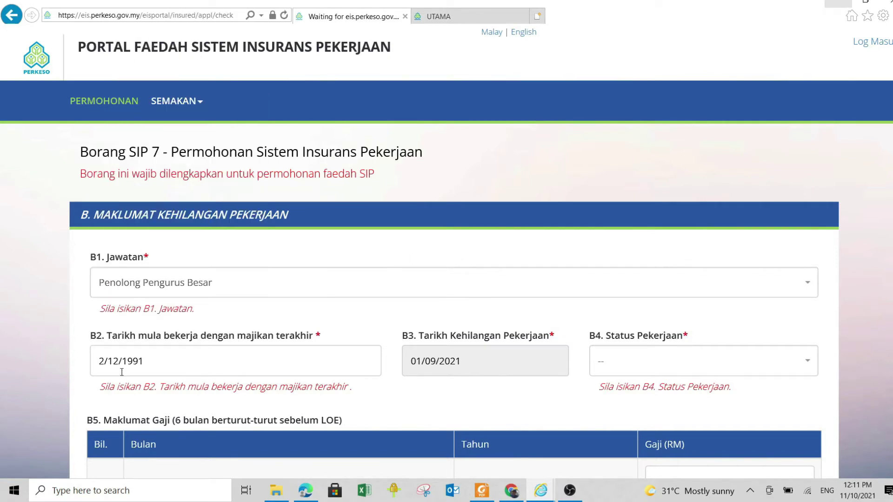
# Set employment status to Tetap, sixth-month salary 1500 and weekly working hours 45
pyautogui.click(809, 364)
pyautogui.click(642, 279)
pyautogui.scroll(-7, 473, 362)
pyautogui.click(725, 344)
pyautogui.write('1500')
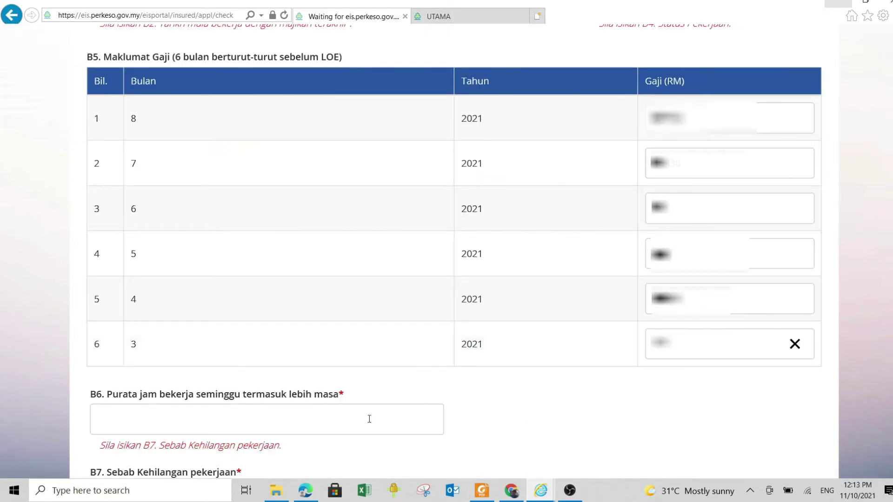
pyautogui.click(133, 420)
pyautogui.write('45')
# Choose Voluntary/Mutual Separation Scheme for B7, answer Tidak to B10, and continue to section C
pyautogui.scroll(-2, 467, 404)
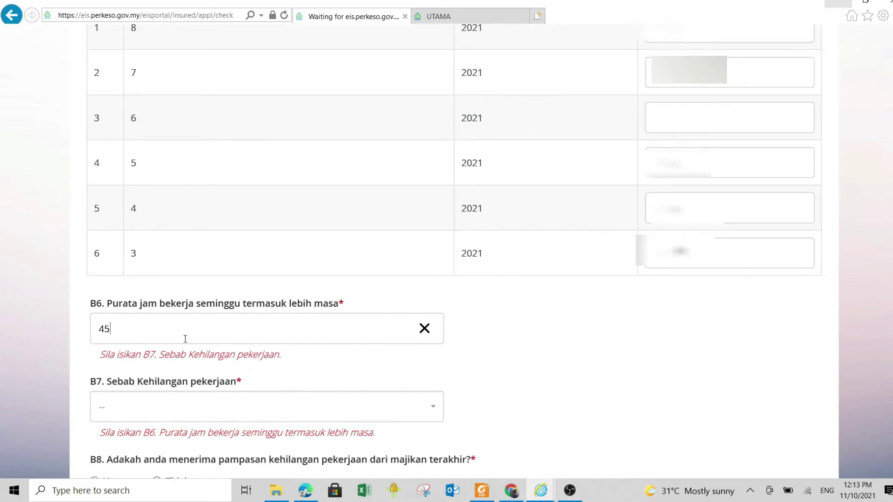
pyautogui.click(435, 408)
pyautogui.moveTo(438, 291); pyautogui.dragTo(453, 303)
pyautogui.moveTo(459, 309); pyautogui.dragTo(466, 323)
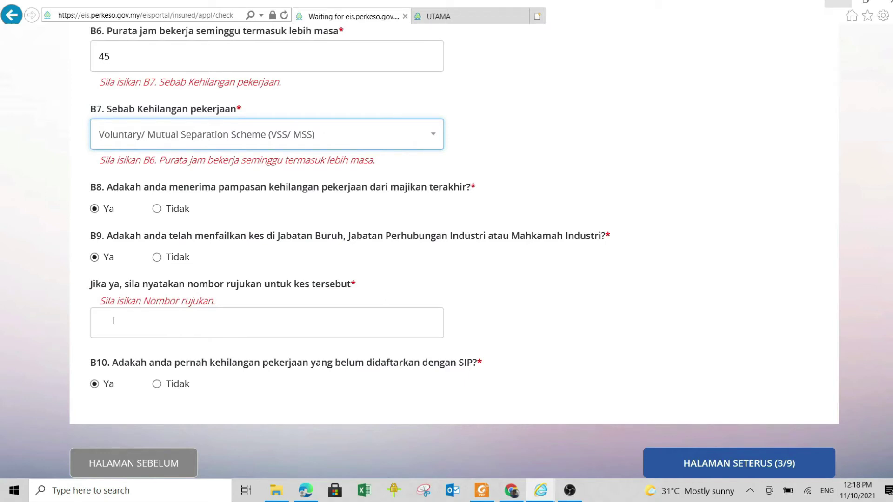
pyautogui.click(157, 384)
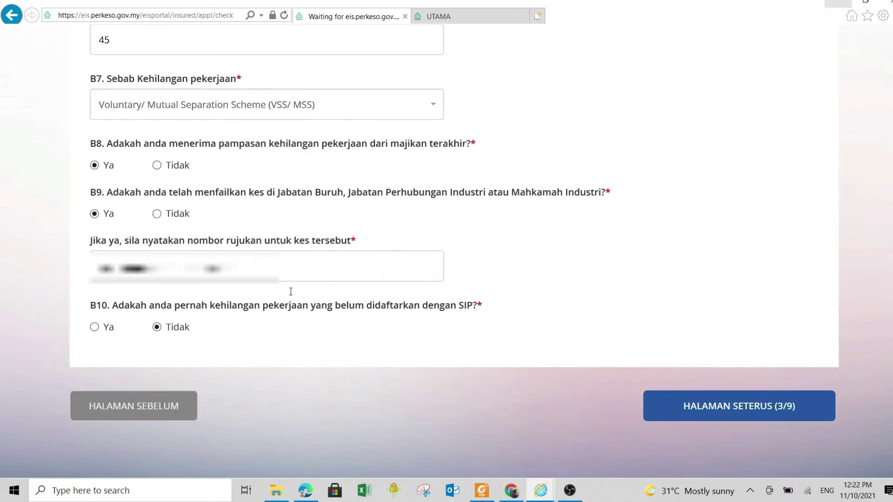
pyautogui.click(746, 408)
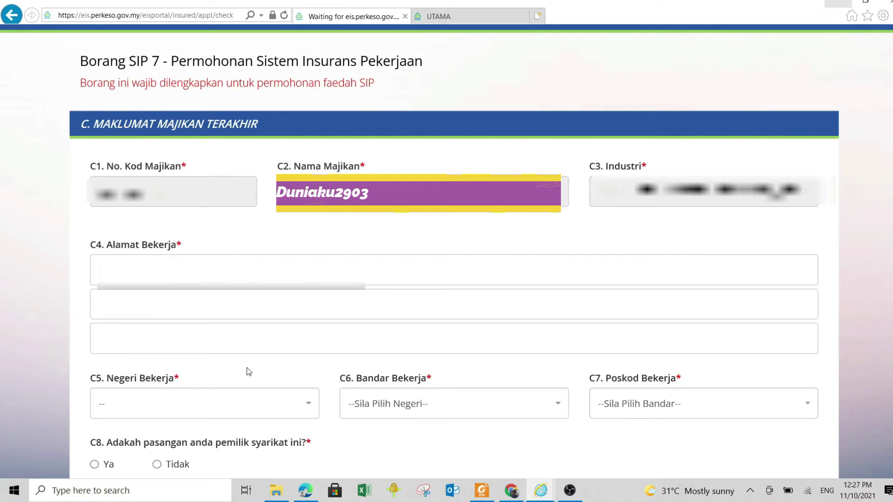
# Type the street and area lines of the C4 workplace address
pyautogui.write('N')
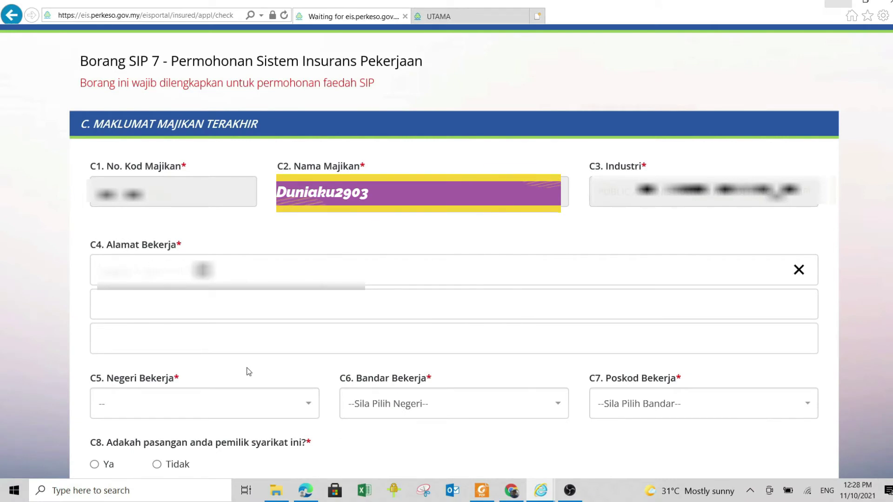
pyautogui.press('Tab')
pyautogui.write('Jalan R')
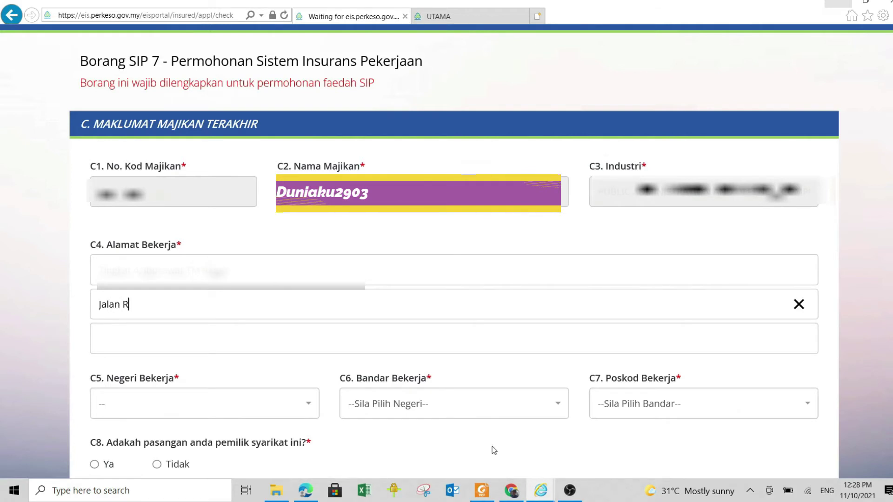
pyautogui.write('J 5/1')
pyautogui.click(127, 341)
pyautogui.write('Taman Rasah Jaya')
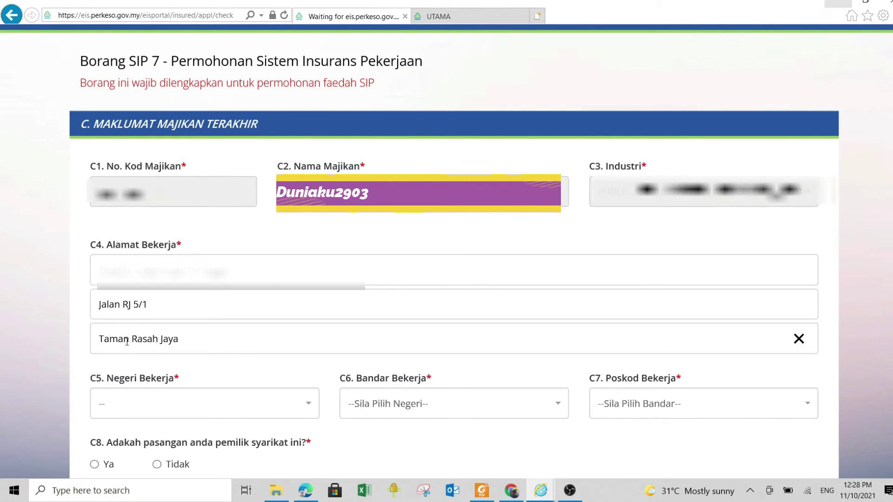
# Set the workplace state to NEGERI SEMBILAN, city SEREMBAN and postcode 70300
pyautogui.click(112, 405)
pyautogui.click(114, 372)
pyautogui.click(558, 409)
pyautogui.write('sere')
pyautogui.click(439, 381)
pyautogui.click(807, 404)
pyautogui.write('703')
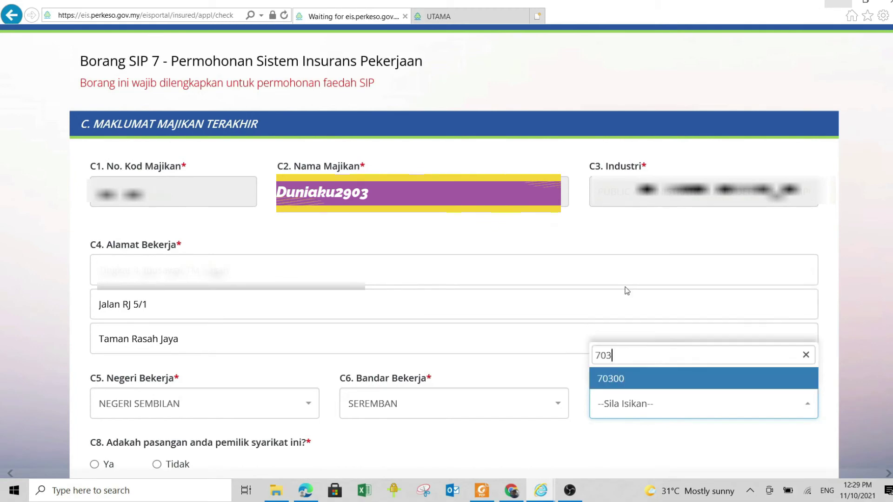
pyautogui.click(645, 379)
pyautogui.scroll(-5, 385, 245)
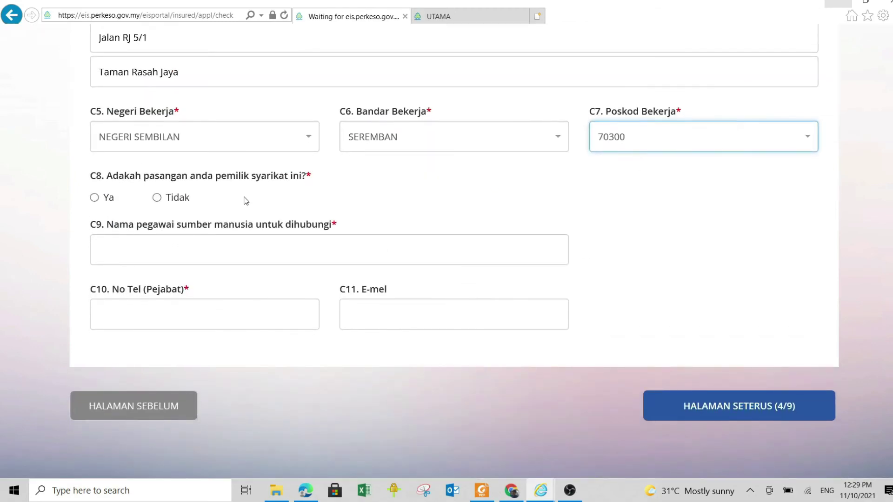
# Answer Tidak to C8, enter the HR contact's name, office phone and e-mail, then continue
pyautogui.click(157, 197)
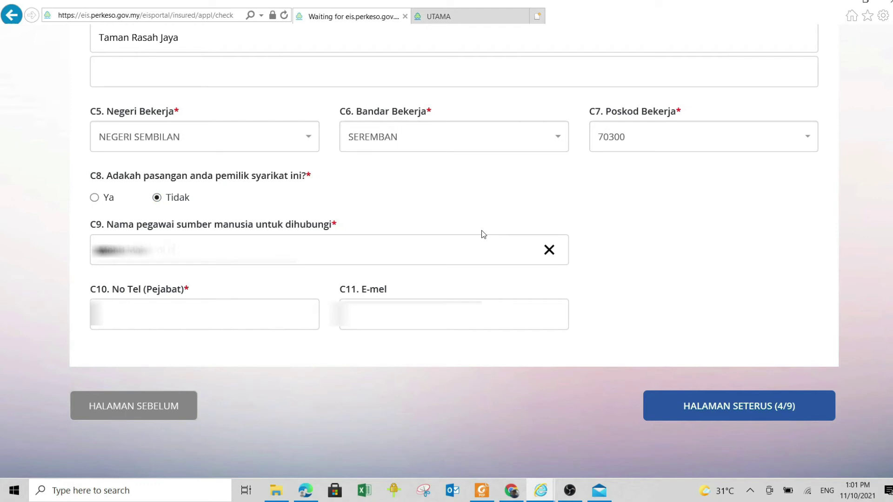
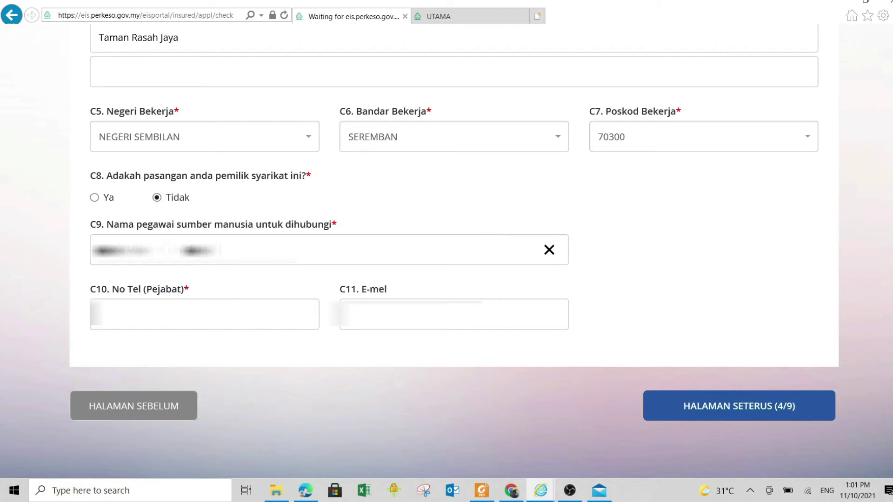
pyautogui.click(218, 323)
pyautogui.write('067')
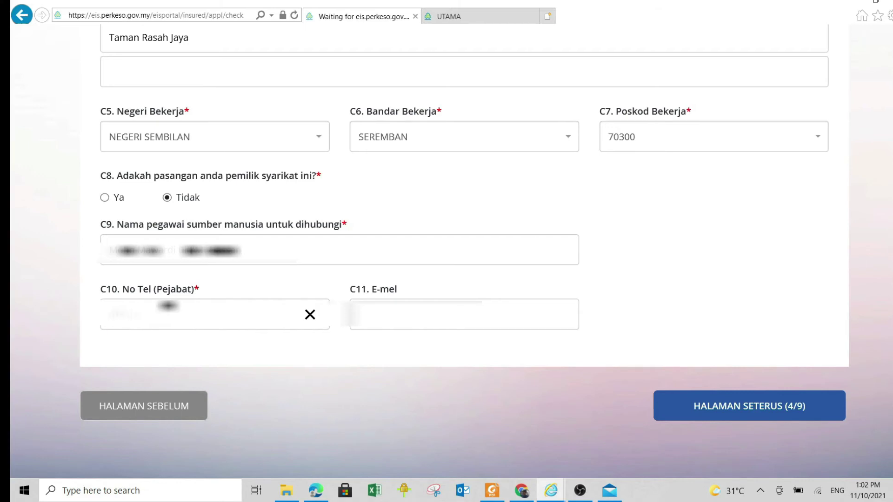
pyautogui.press('Tab')
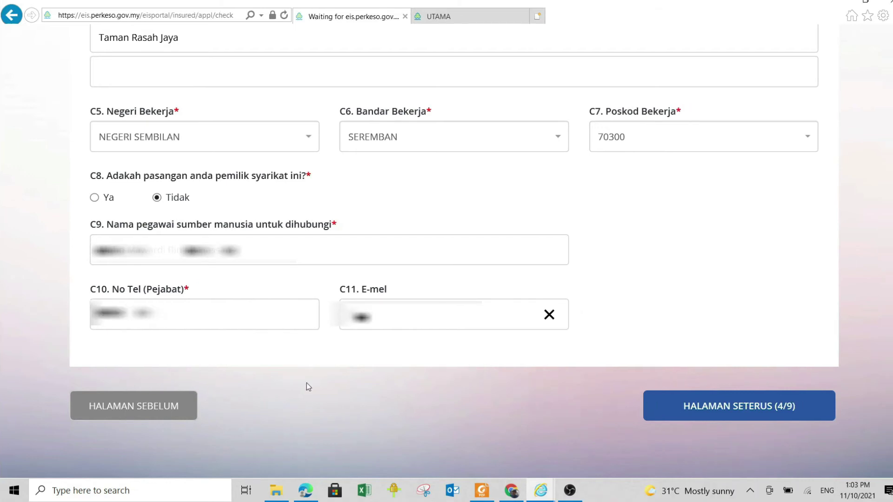
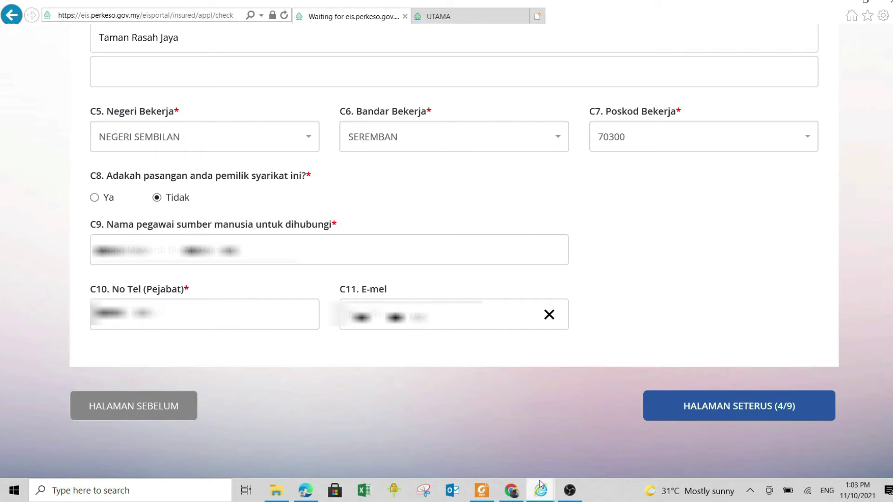
pyautogui.click(739, 409)
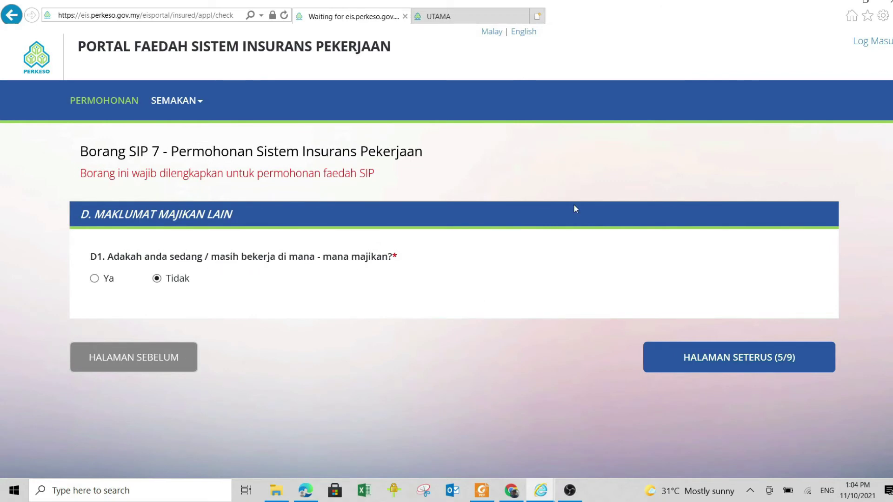
# Move on to section E and enter 29 years 8 months of work experience
pyautogui.click(739, 366)
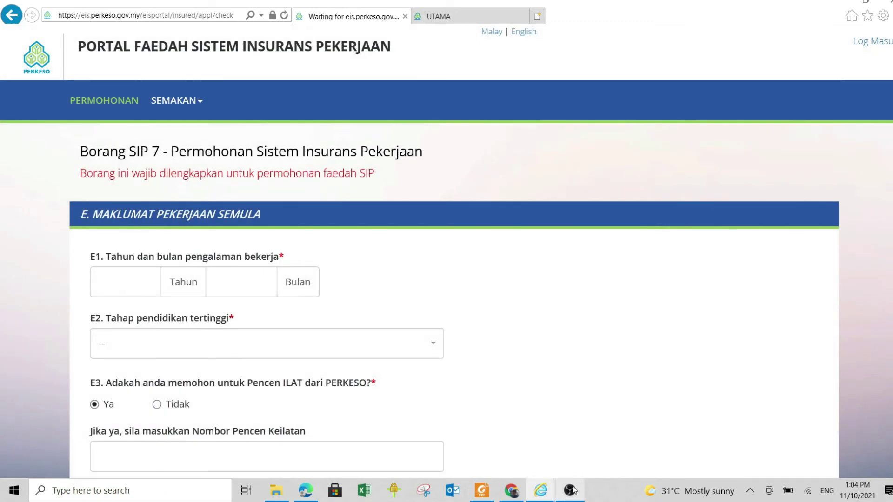
pyautogui.write('29')
pyautogui.press('Tab')
pyautogui.write('8')
# Choose IJAZAH SARJANA MUDA as highest education and answer Tidak to E3 and E4
pyautogui.click(434, 345)
pyautogui.scroll(-6, 296, 295)
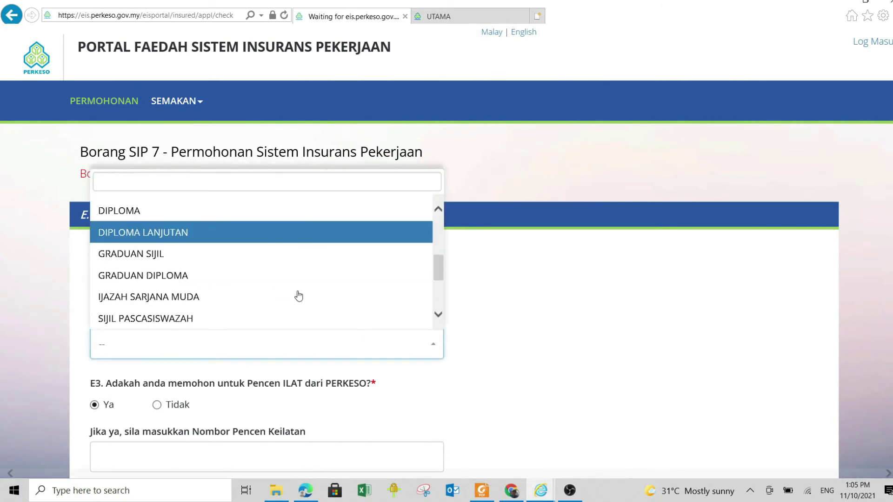
pyautogui.scroll(2, 309, 286)
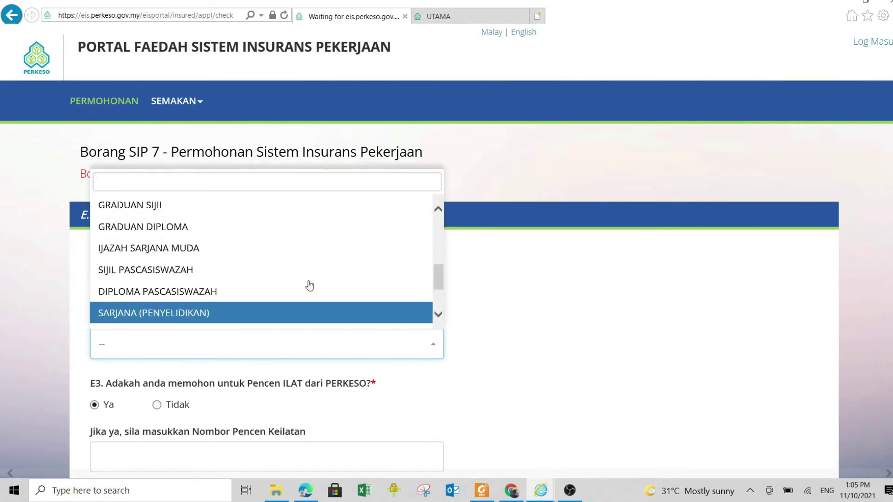
pyautogui.click(200, 255)
pyautogui.scroll(-2, 472, 378)
pyautogui.click(183, 320)
pyautogui.click(157, 363)
pyautogui.scroll(-3, 158, 361)
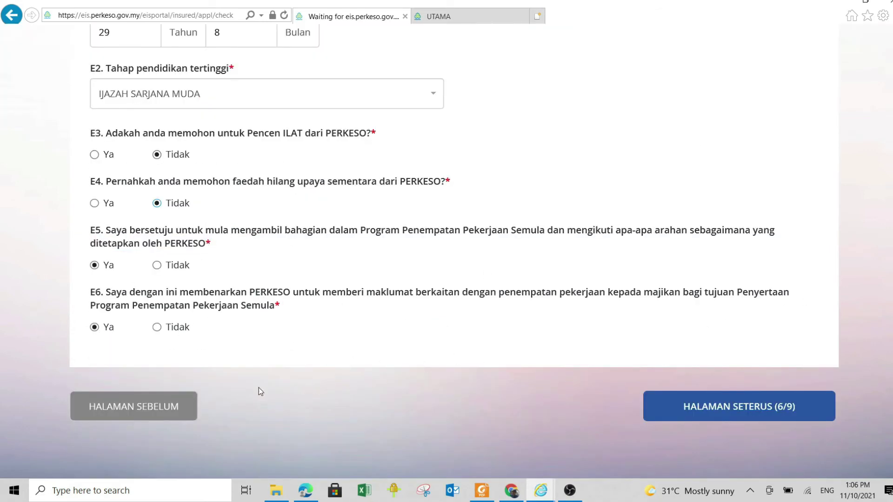
# Skip the bank section, then enter the heir's name and identity card number in section G
pyautogui.click(742, 408)
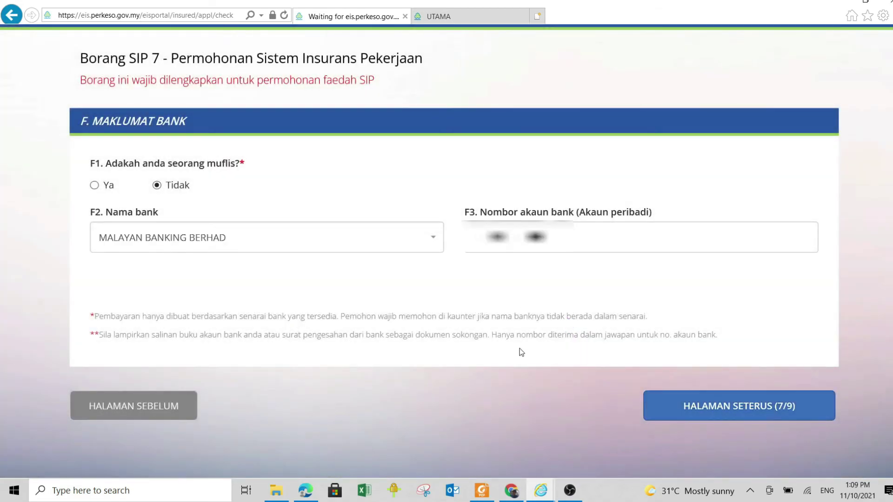
pyautogui.click(718, 408)
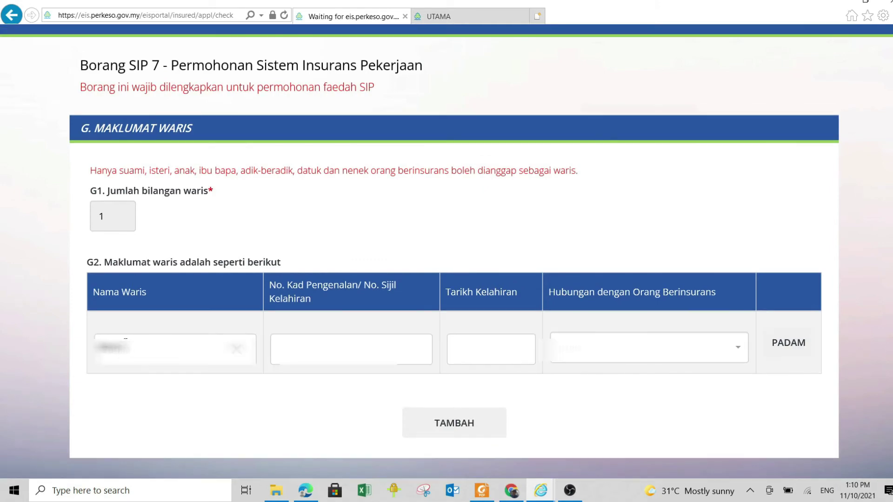
pyautogui.write('Abu')
pyautogui.click(328, 347)
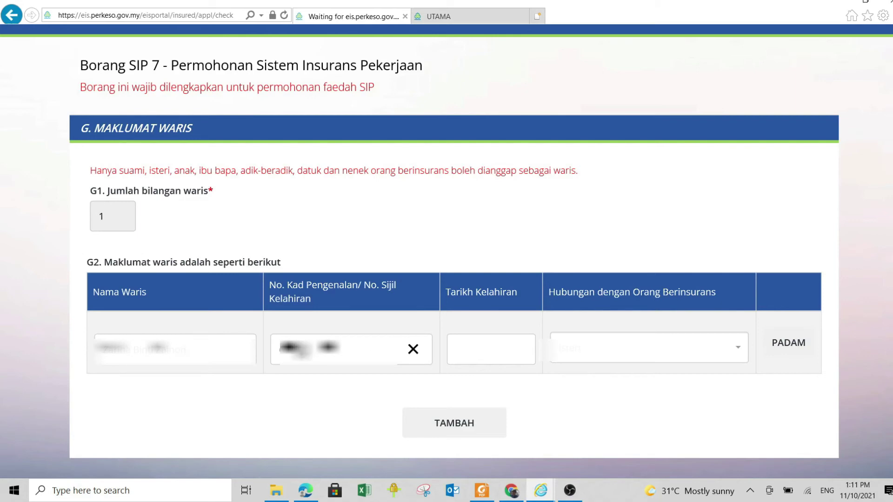
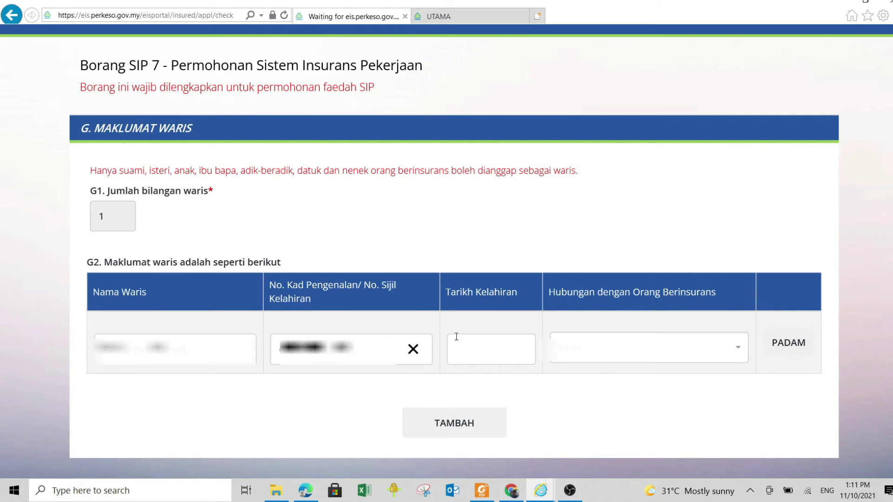
pyautogui.click(484, 356)
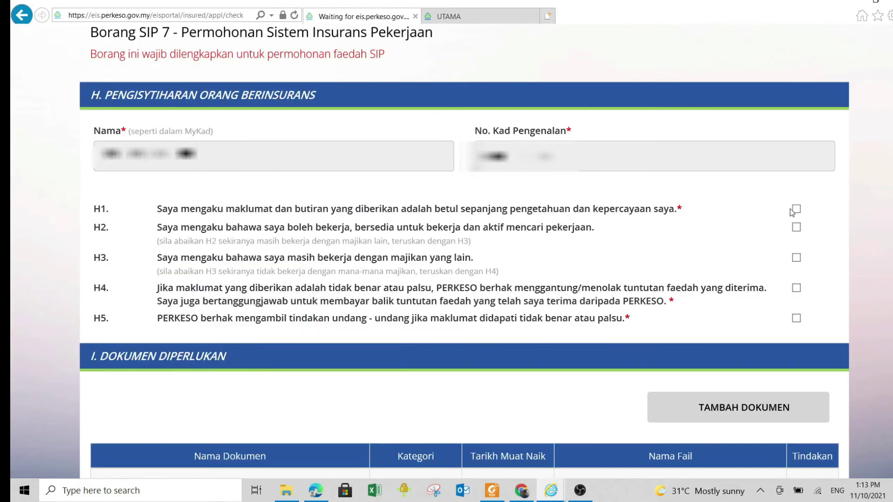
# Tick the H1 checkbox confirming the information given is true
pyautogui.click(796, 209)
# Tick the H4 declaration and submit the SIP 7 application with HANTAR
pyautogui.click(796, 289)
pyautogui.scroll(-4, 855, 245)
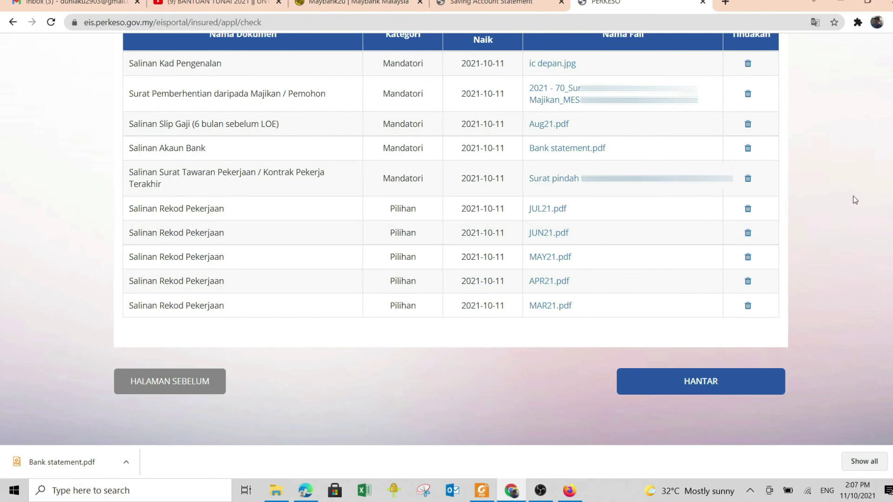
pyautogui.click(688, 389)
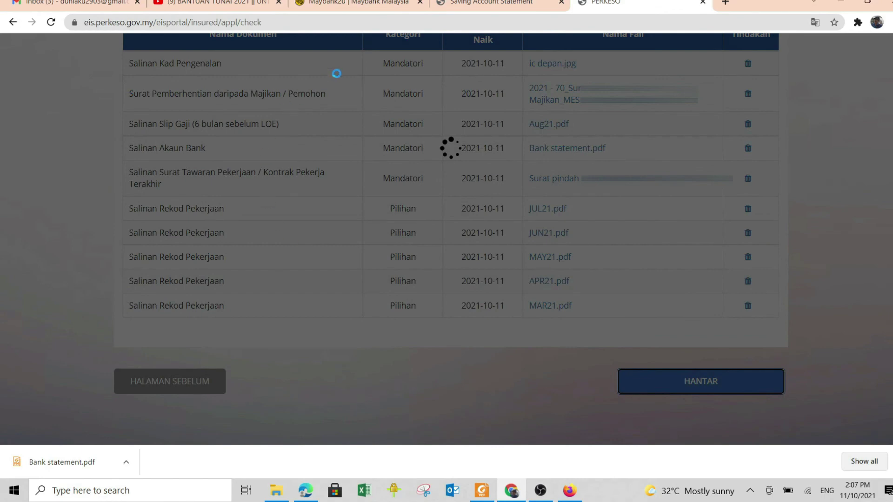